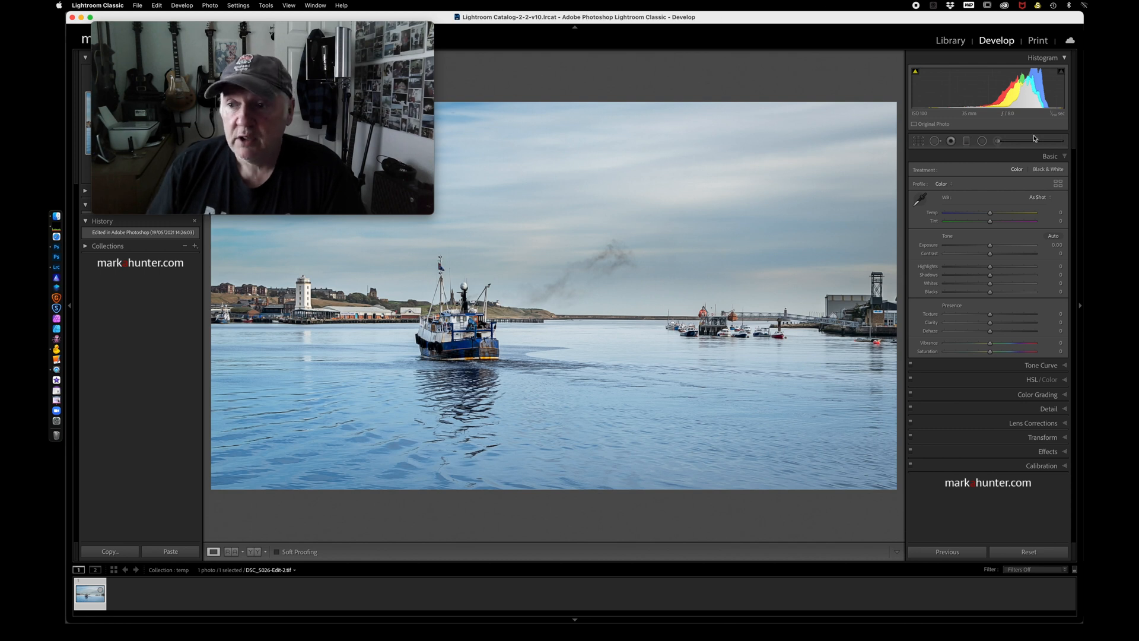
Open the Profile Browser for the harbour photo to view the available profiles, and close it
click(1058, 185)
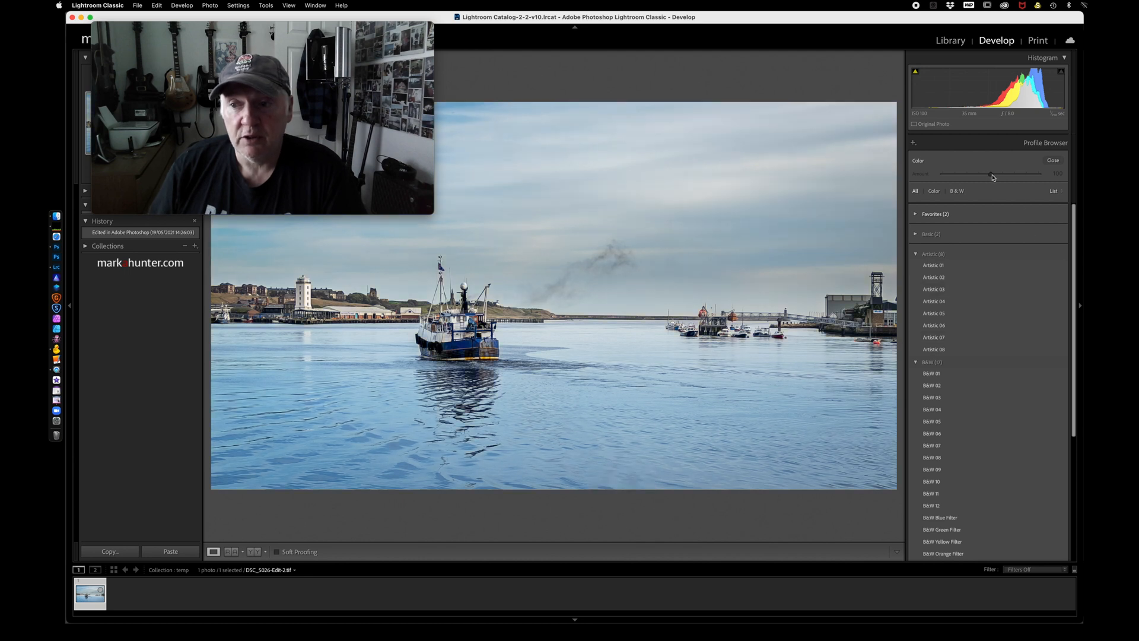
drag(966, 178, 1004, 180)
click(1053, 161)
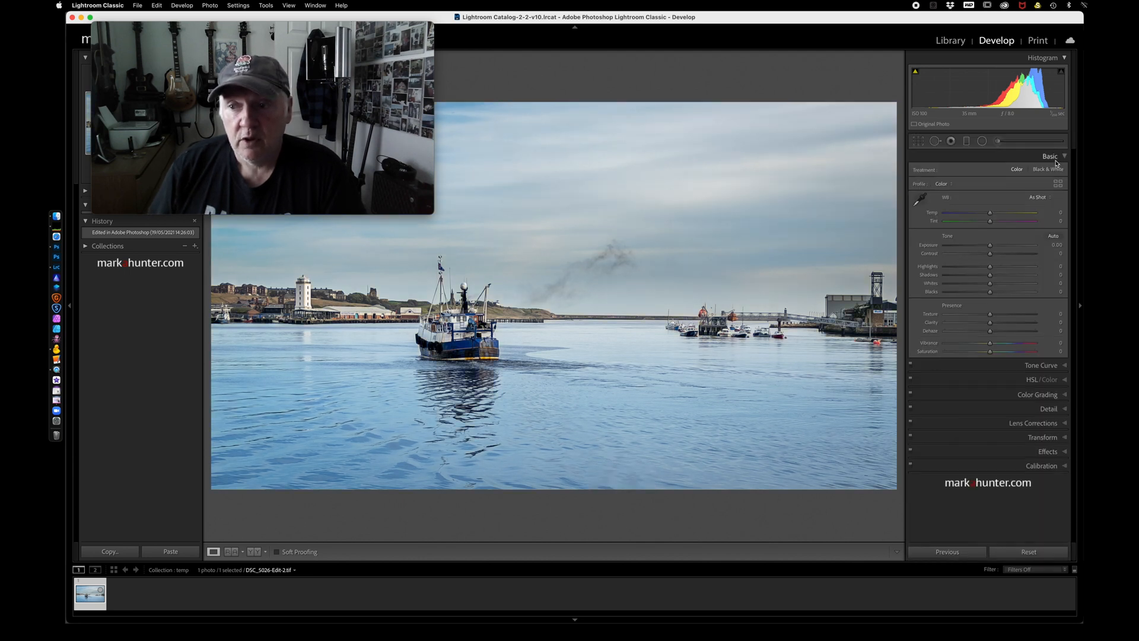
Switch to Photoshop, add a Color Lookup adjustment layer to review the available 3D LUT files, and hide that layer
click(58, 249)
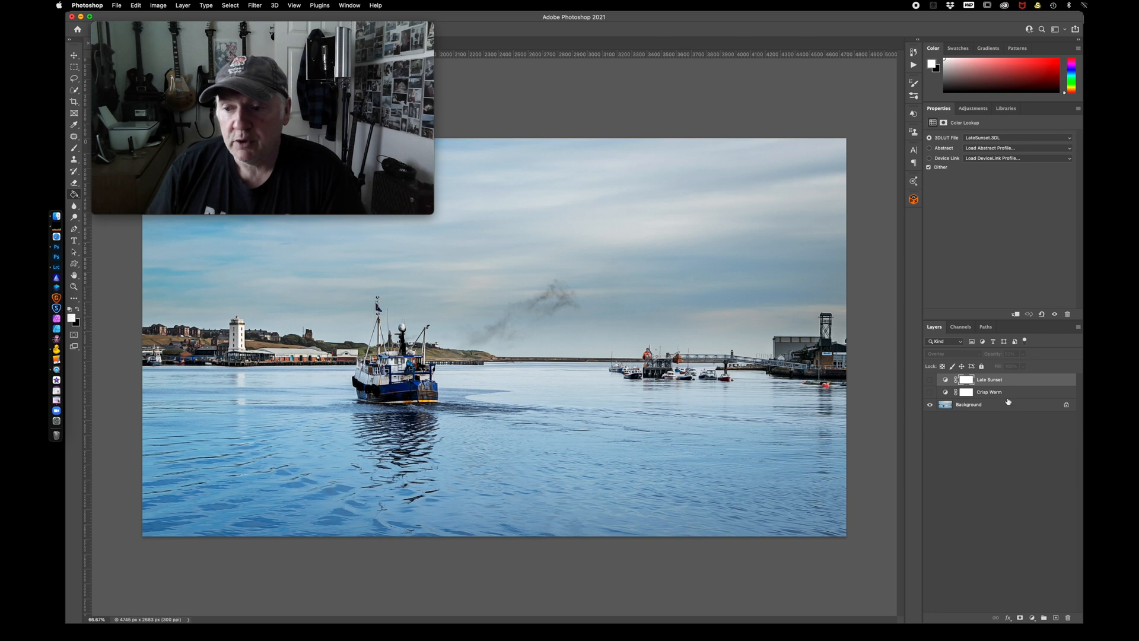
click(1031, 619)
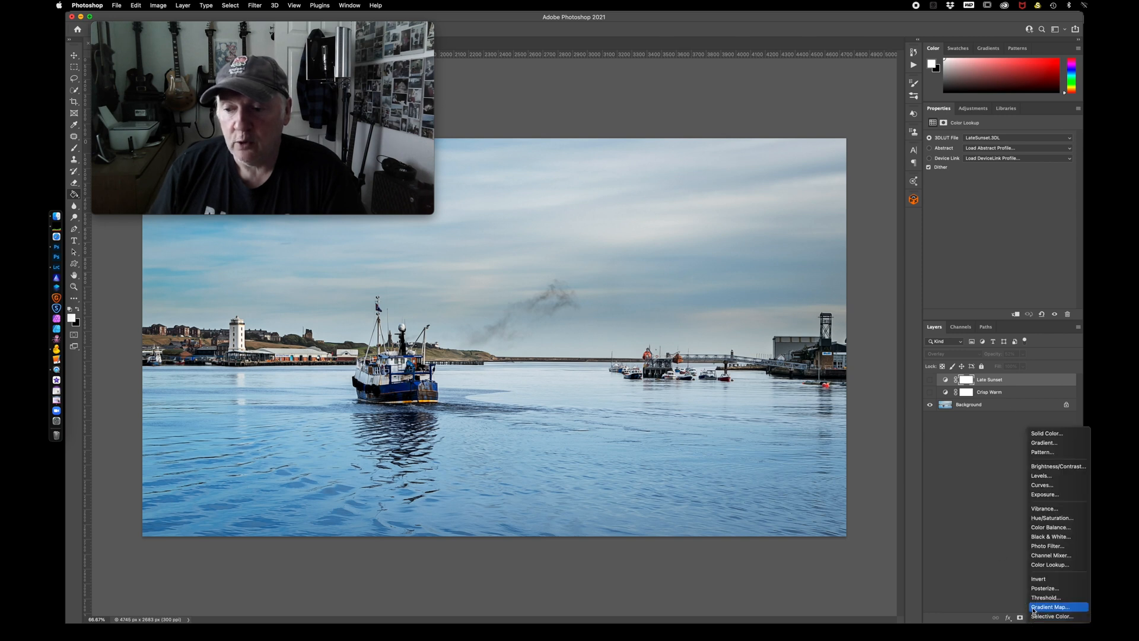
click(1043, 564)
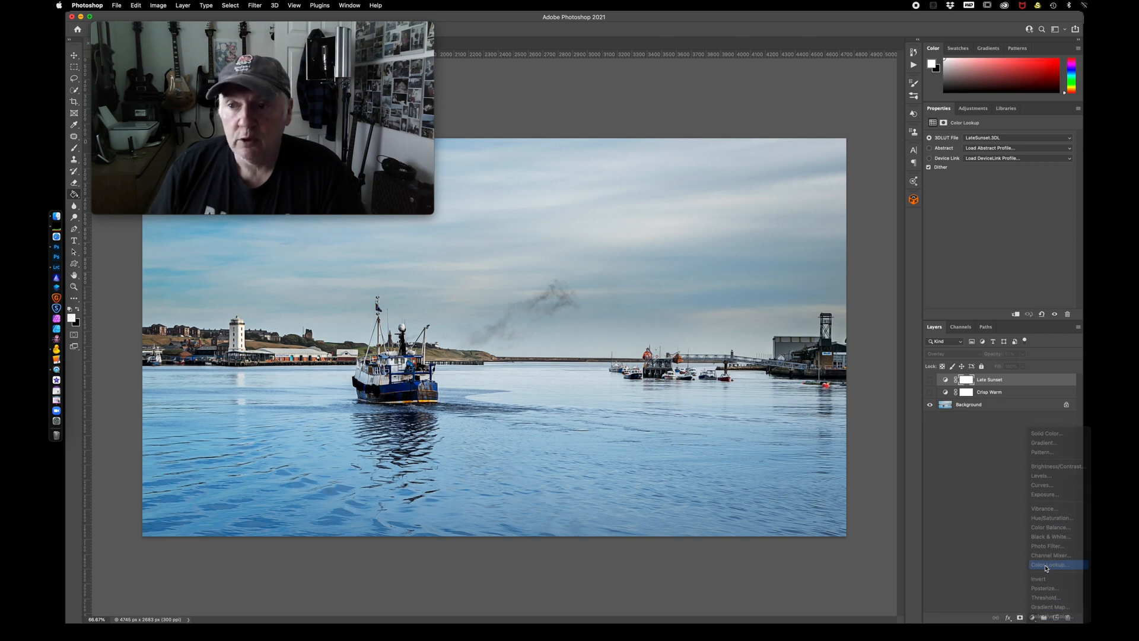
click(994, 138)
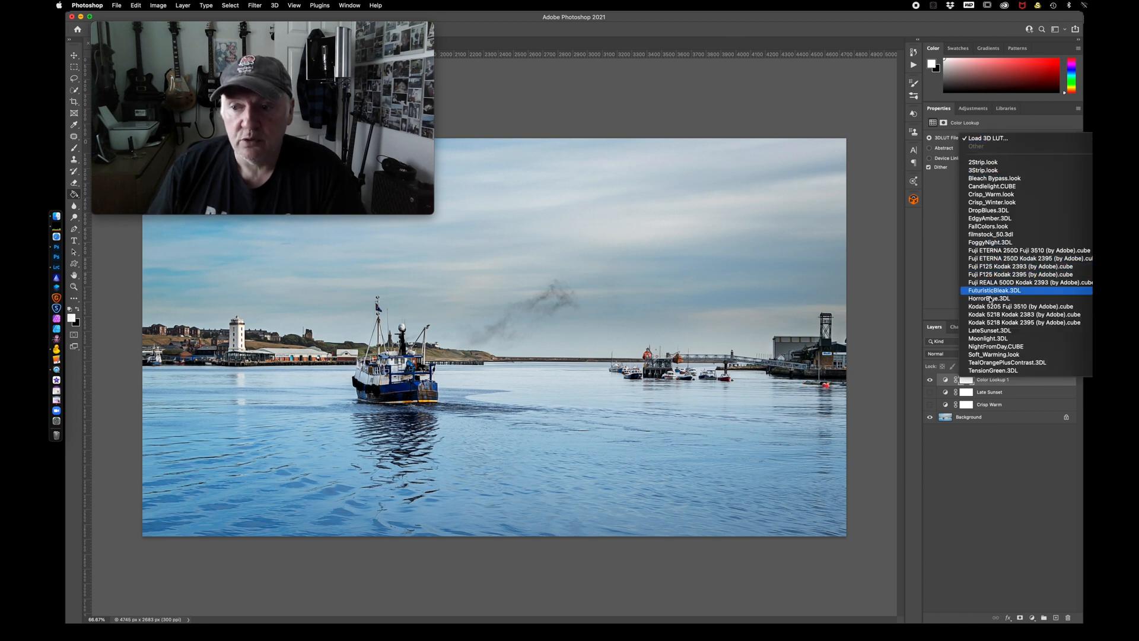
click(996, 479)
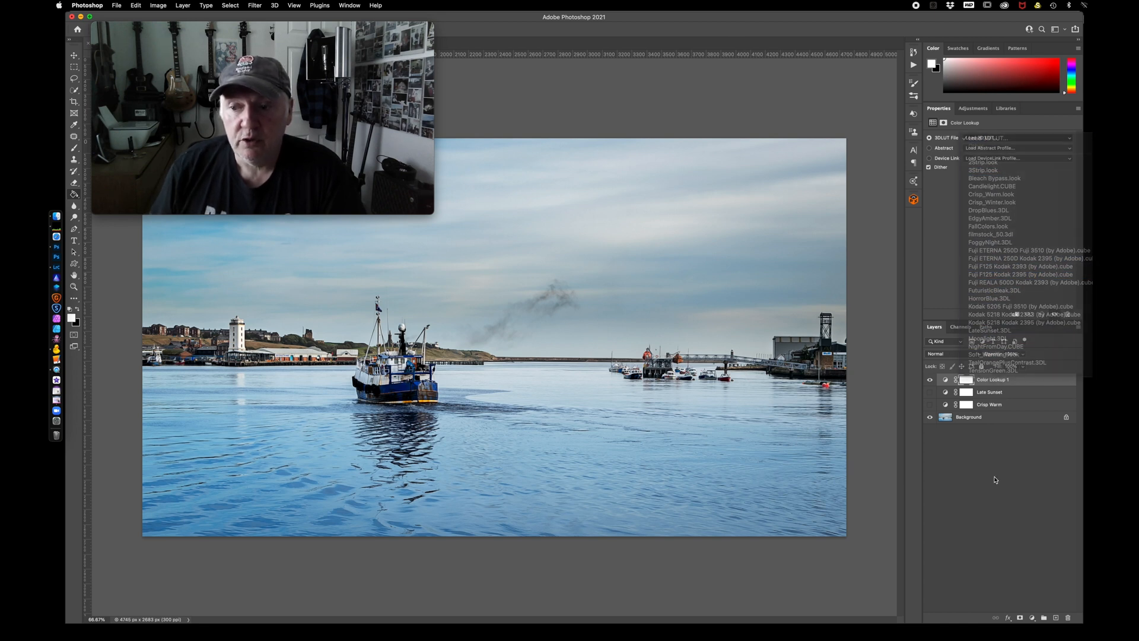
click(930, 379)
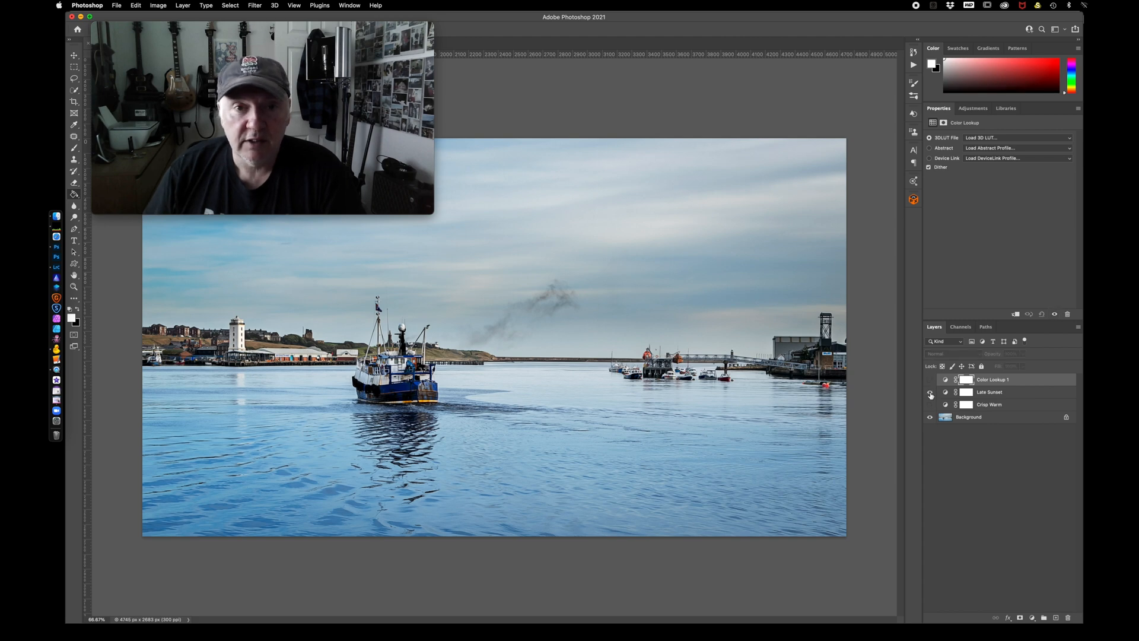
Preview the Late Sunset layer briefly and turn on the Crisp Warm layer
click(930, 392)
click(930, 392)
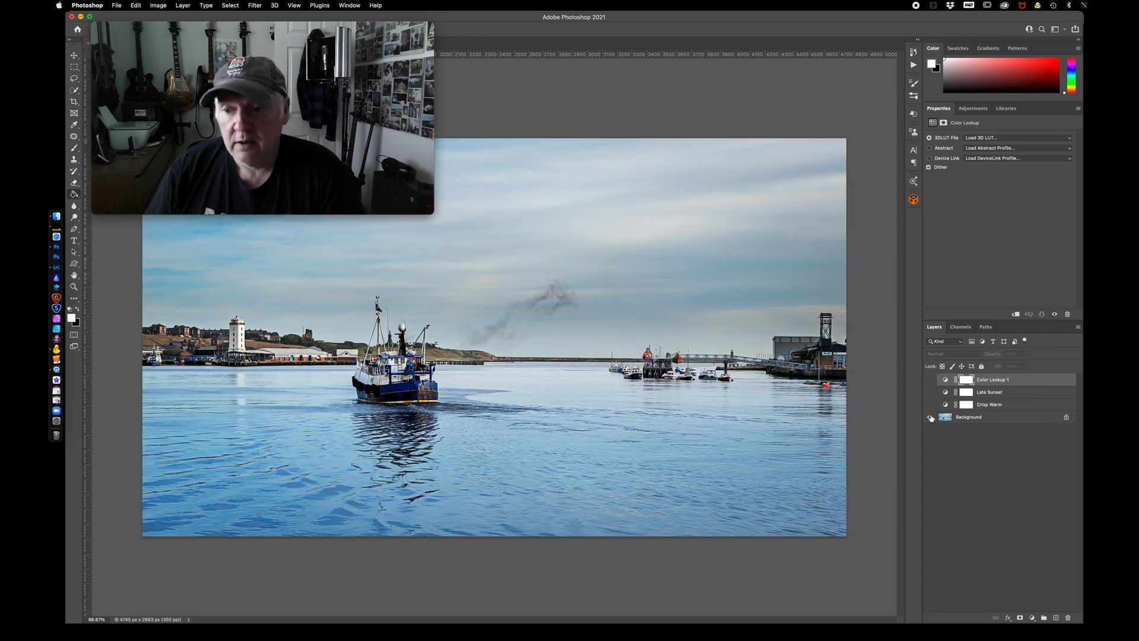
click(931, 404)
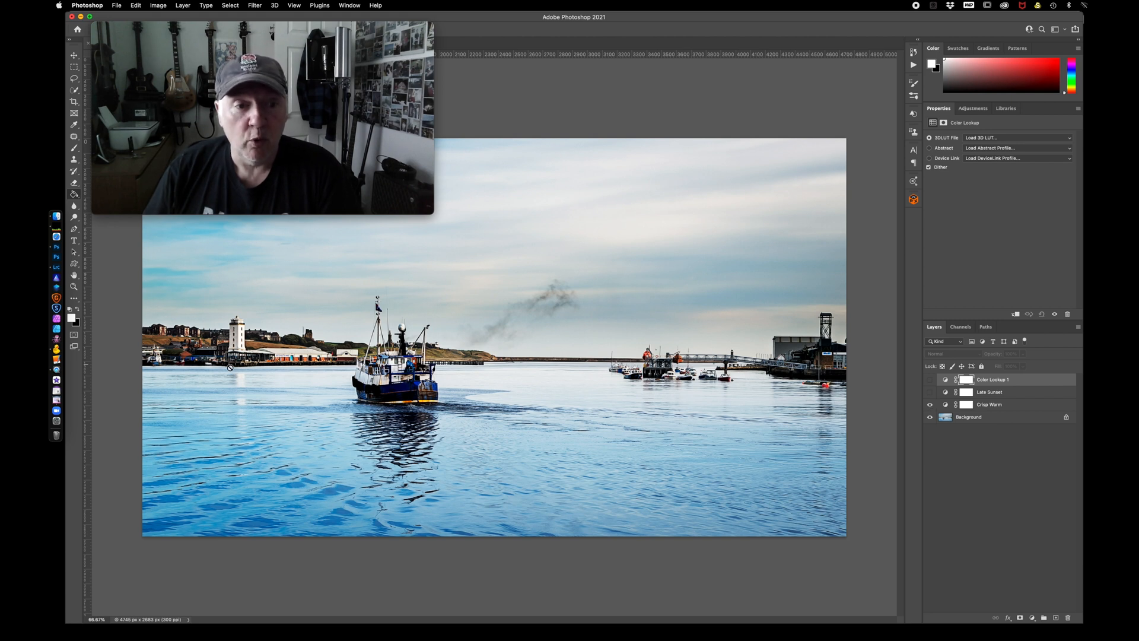
Switch to Lightroom Classic and open the Profile Browser to look over the Artistic and B&W profiles
click(55, 267)
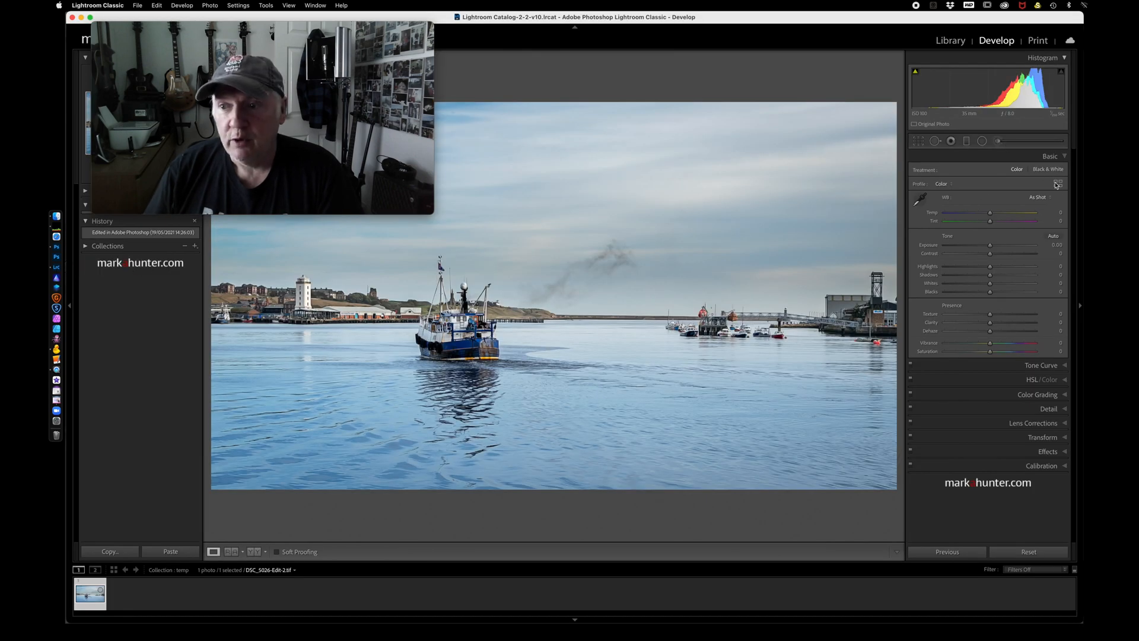
click(1058, 185)
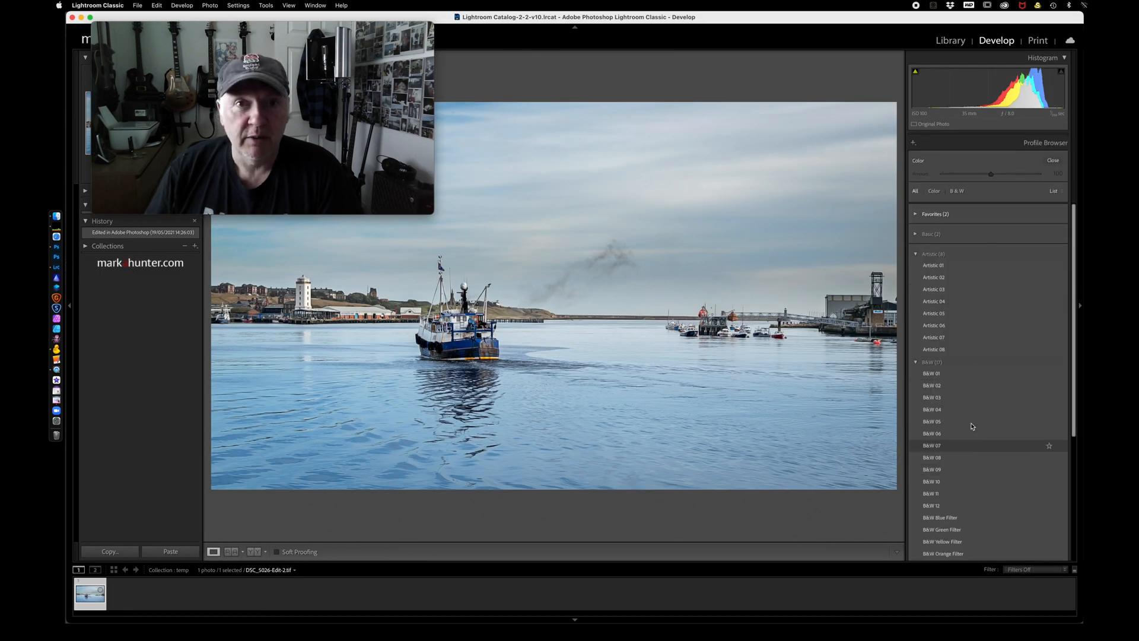
click(959, 432)
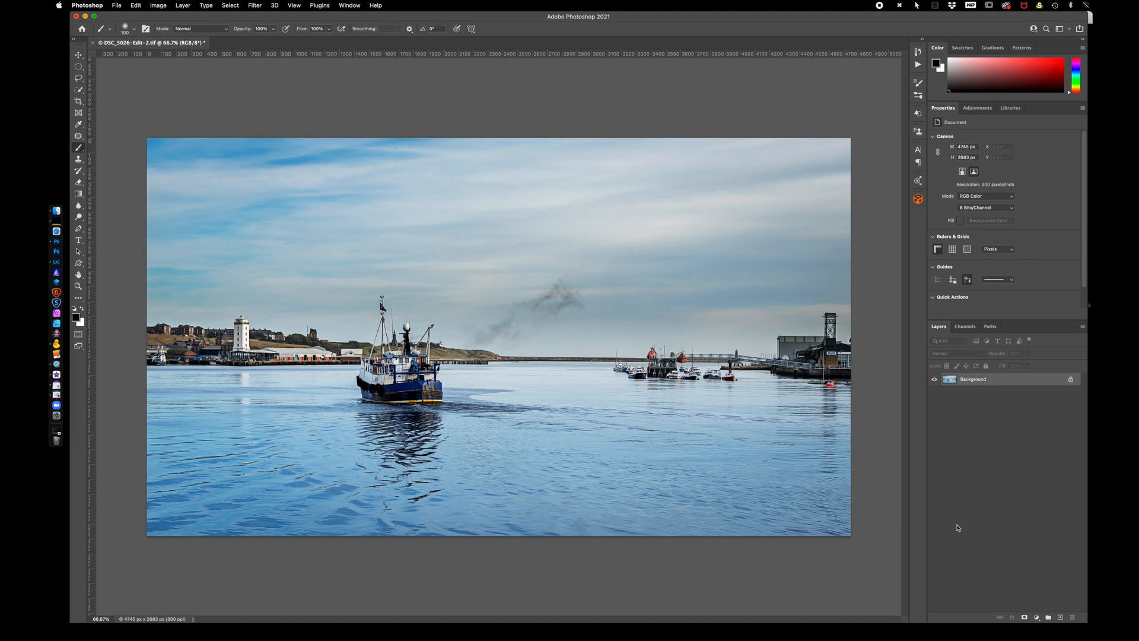
Add a Color Lookup adjustment layer in Photoshop to review its 3D LUT list, and delete the layer
click(1037, 618)
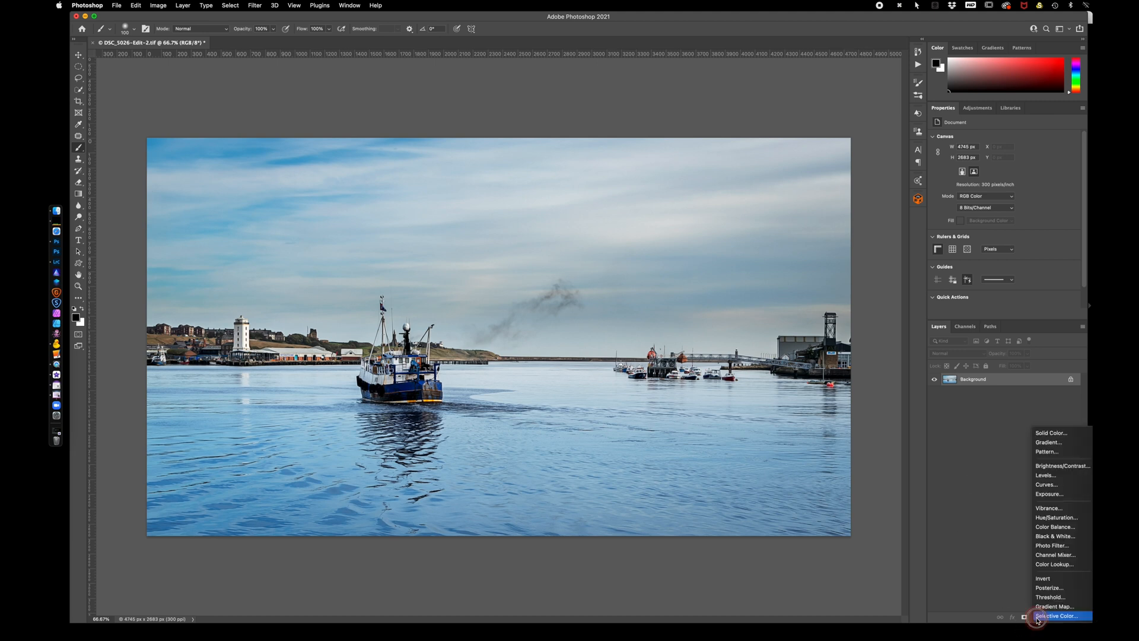
click(1049, 568)
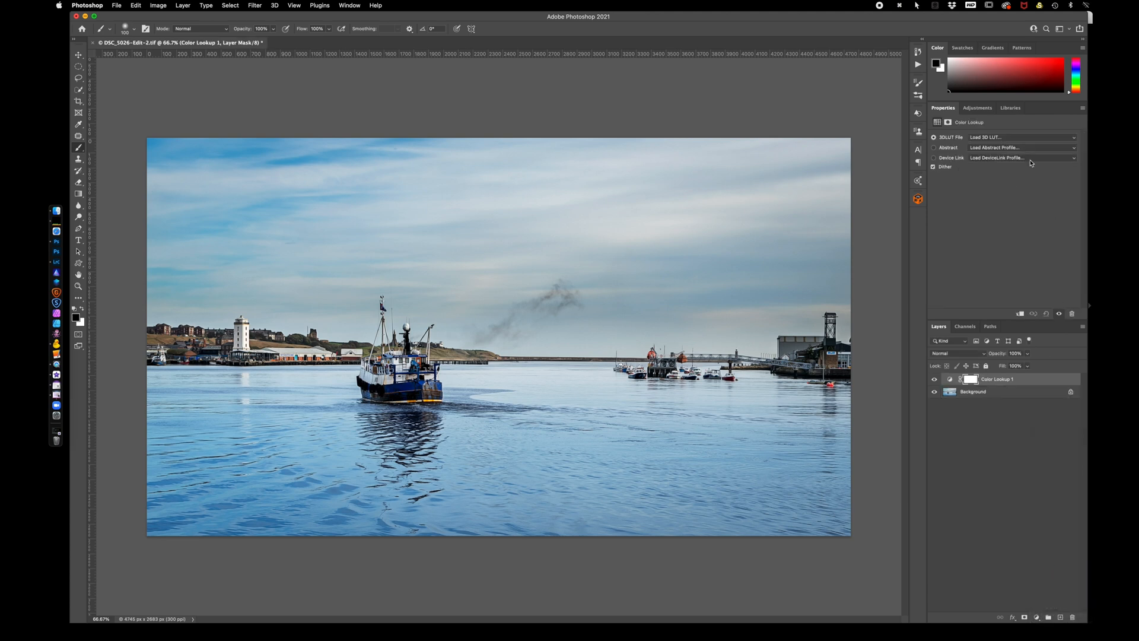
click(1019, 138)
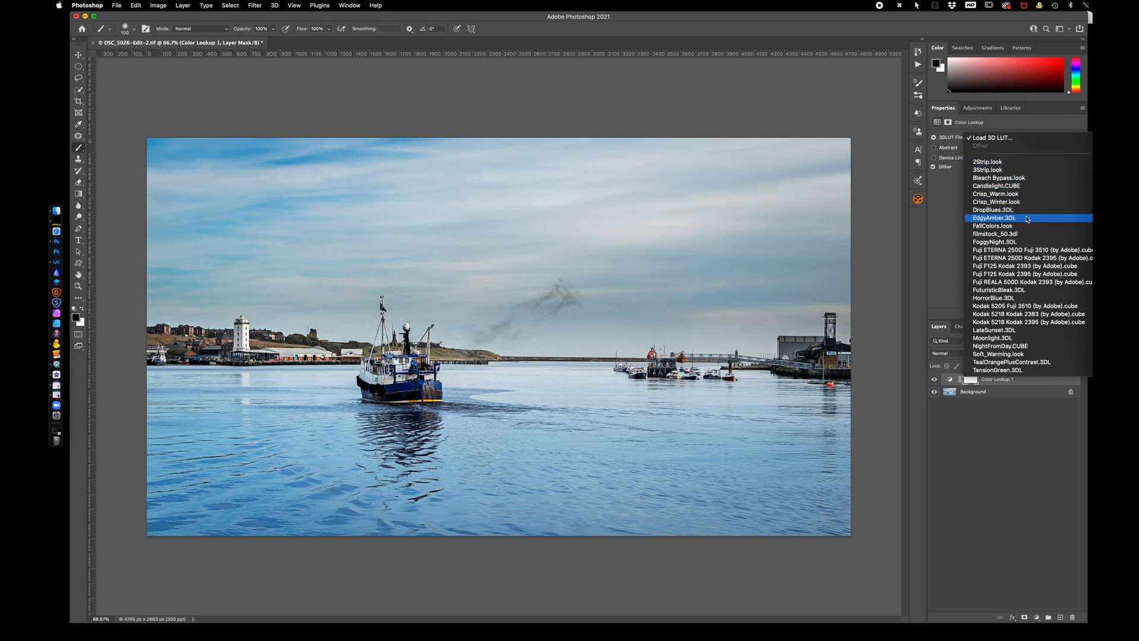
click(1024, 516)
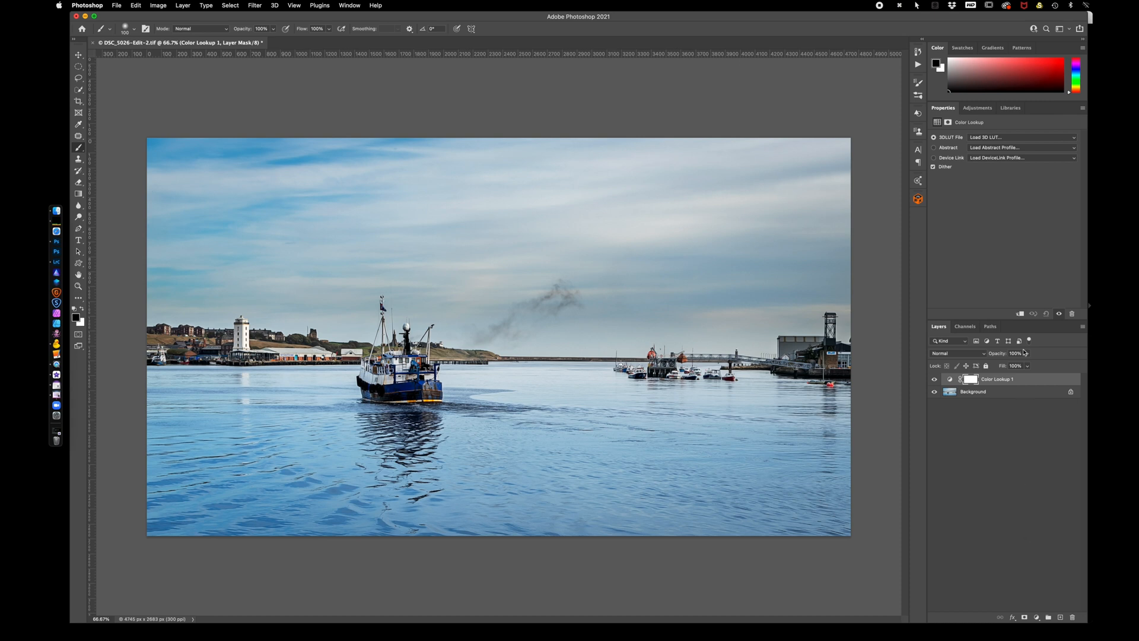
click(1027, 381)
key(BackSpace)
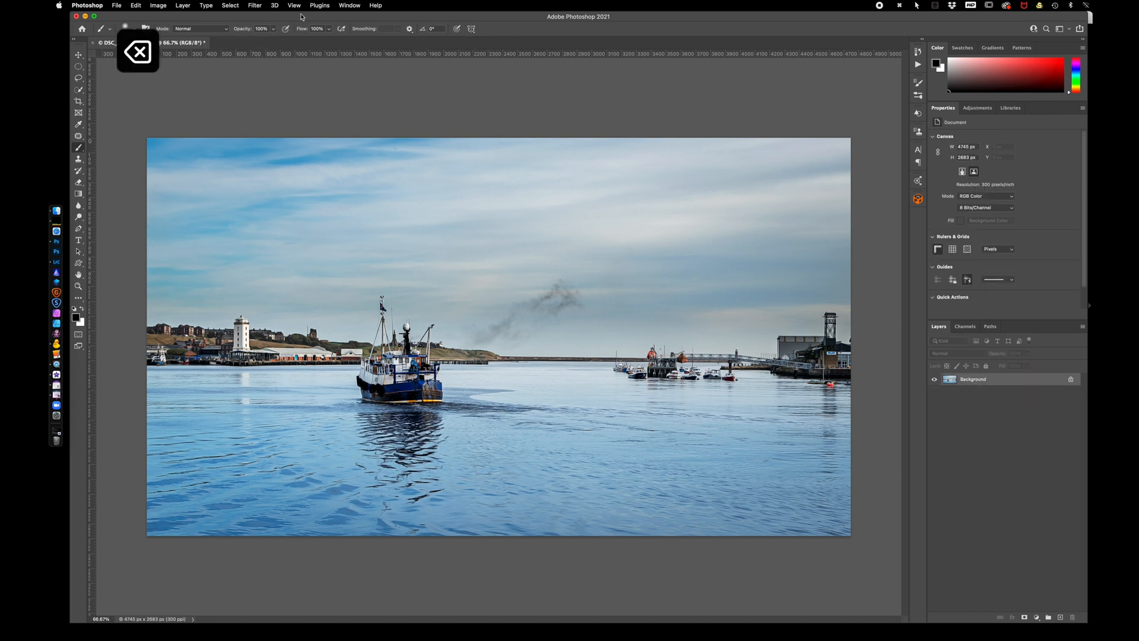
Open the Camera Raw Filter's presets, view the Create Preset options, and cancel the preset
click(259, 7)
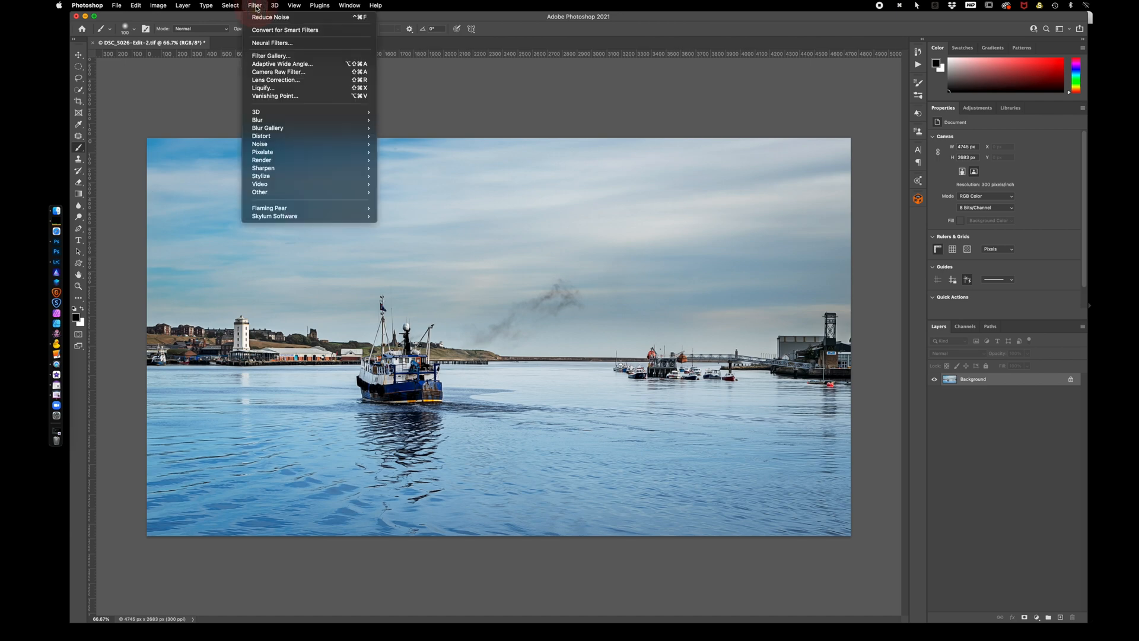
click(282, 74)
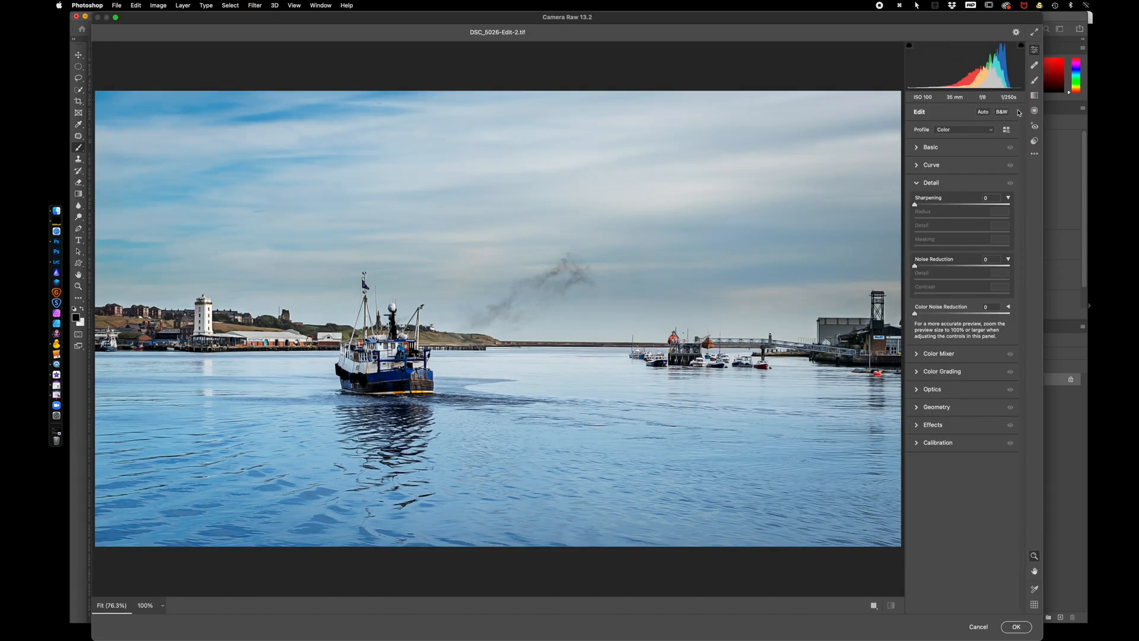
click(1035, 141)
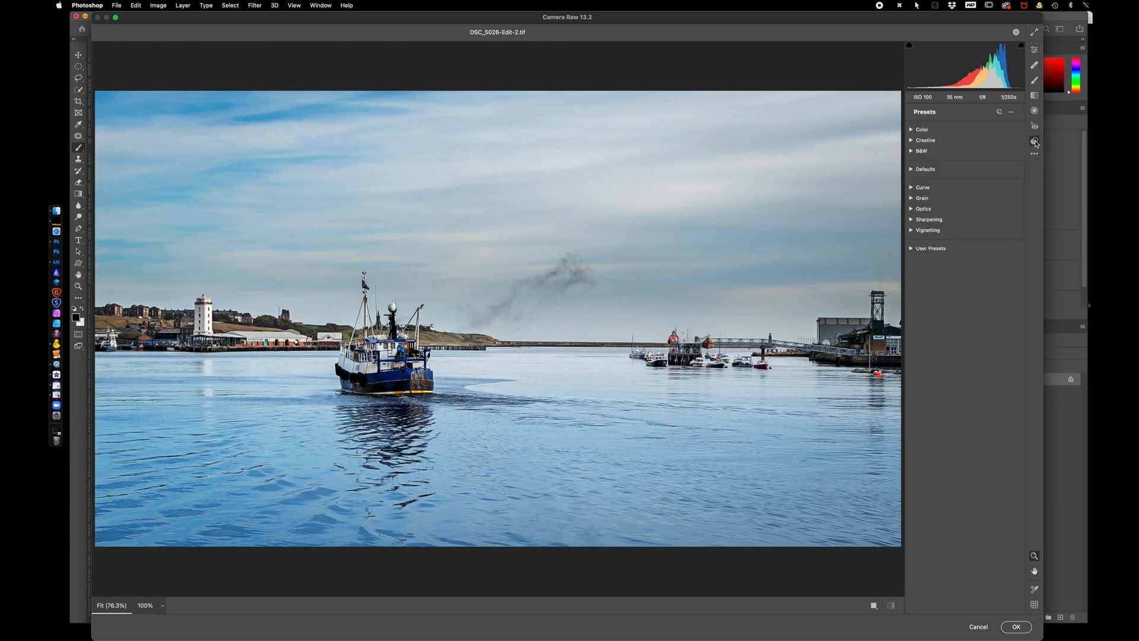
click(1000, 113)
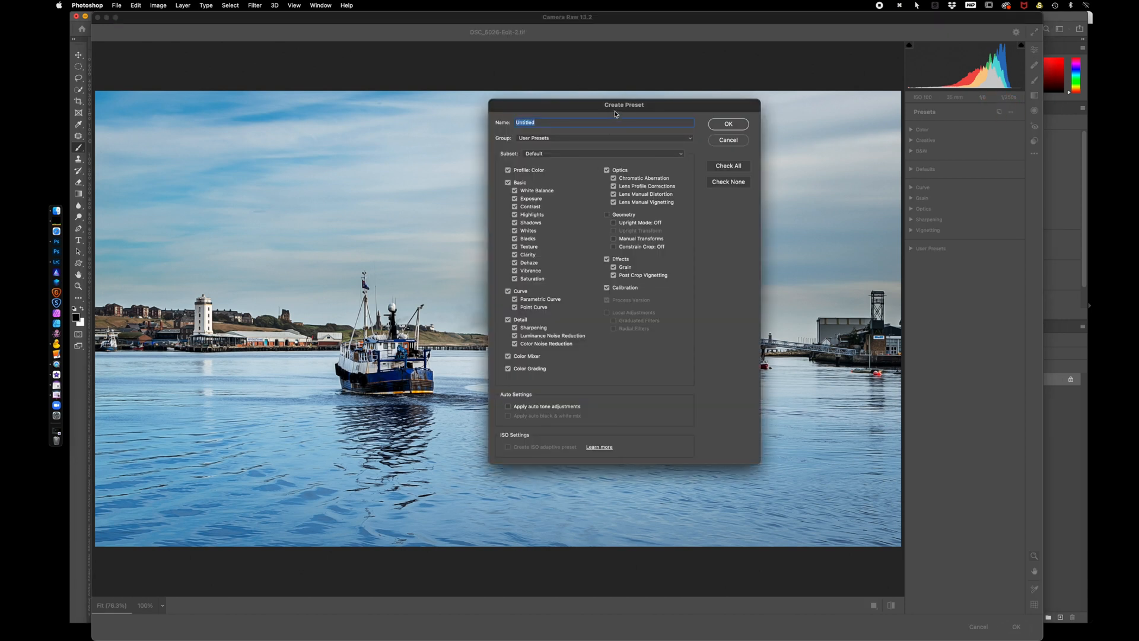
click(729, 140)
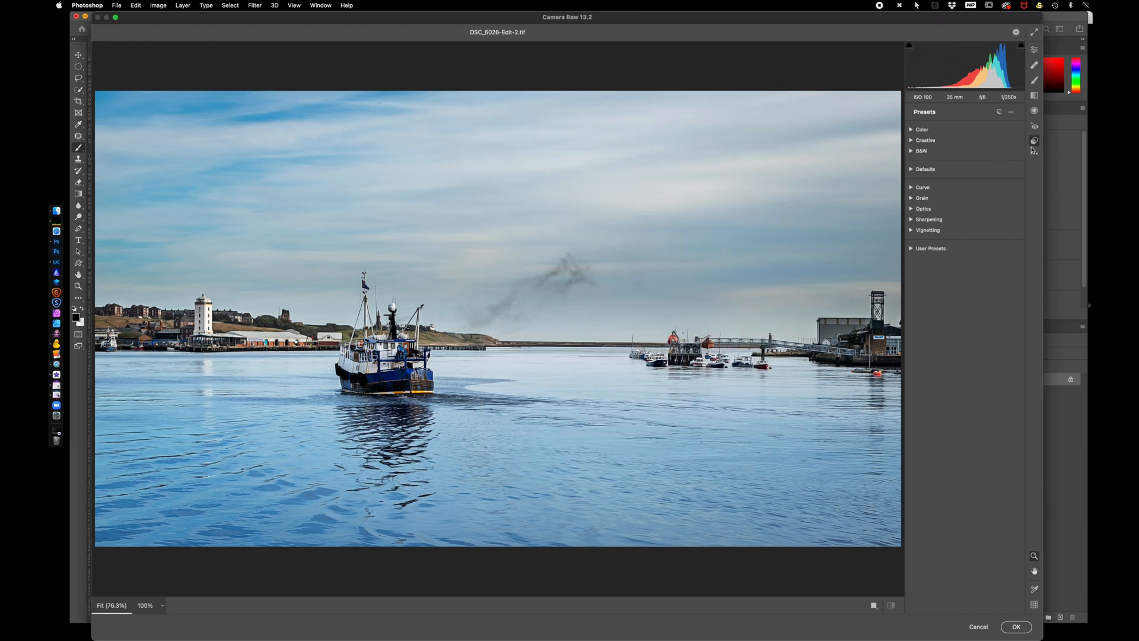
Examine the Create Profile dialog's Color Lookup Table option for loading a .cube file, and cancel out of Camera Raw
alt+click(999, 116)
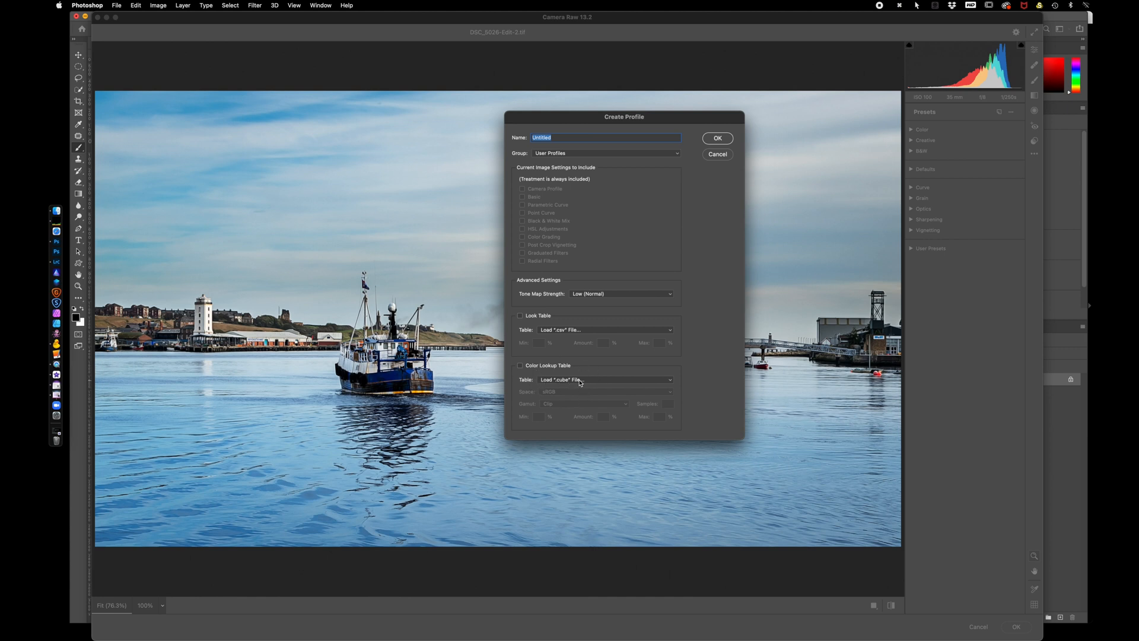
click(671, 383)
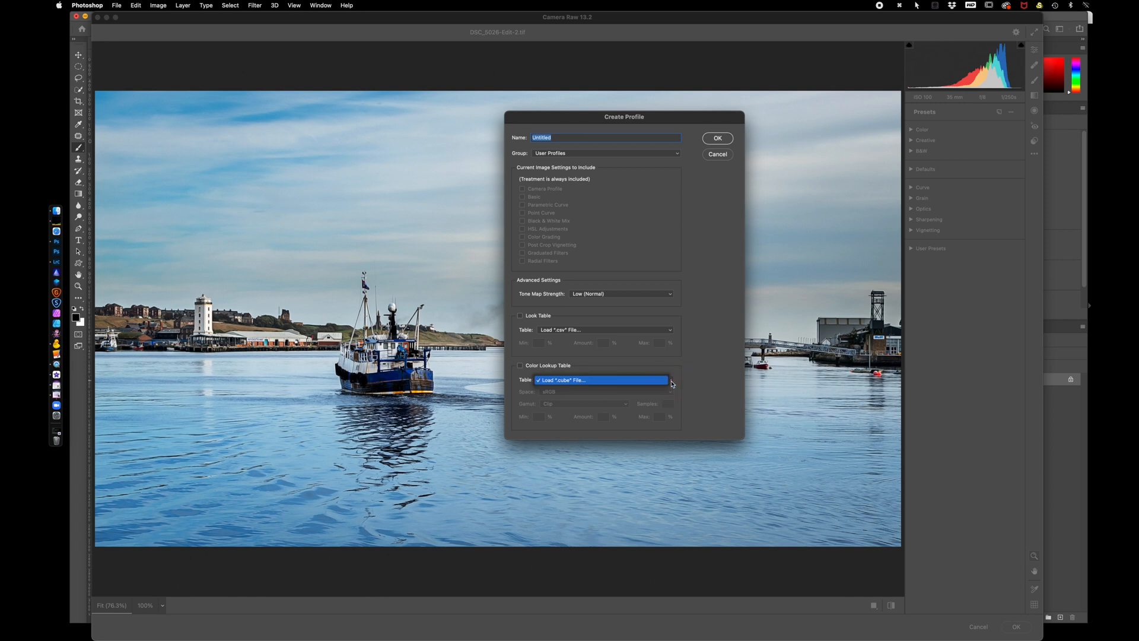
click(532, 369)
click(520, 368)
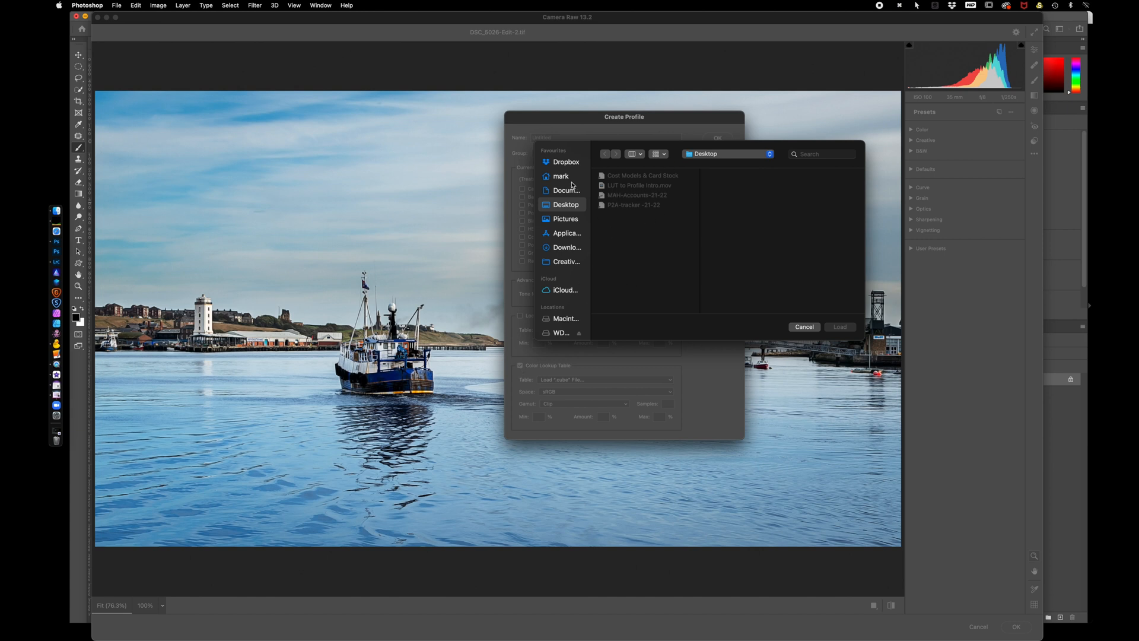
click(805, 327)
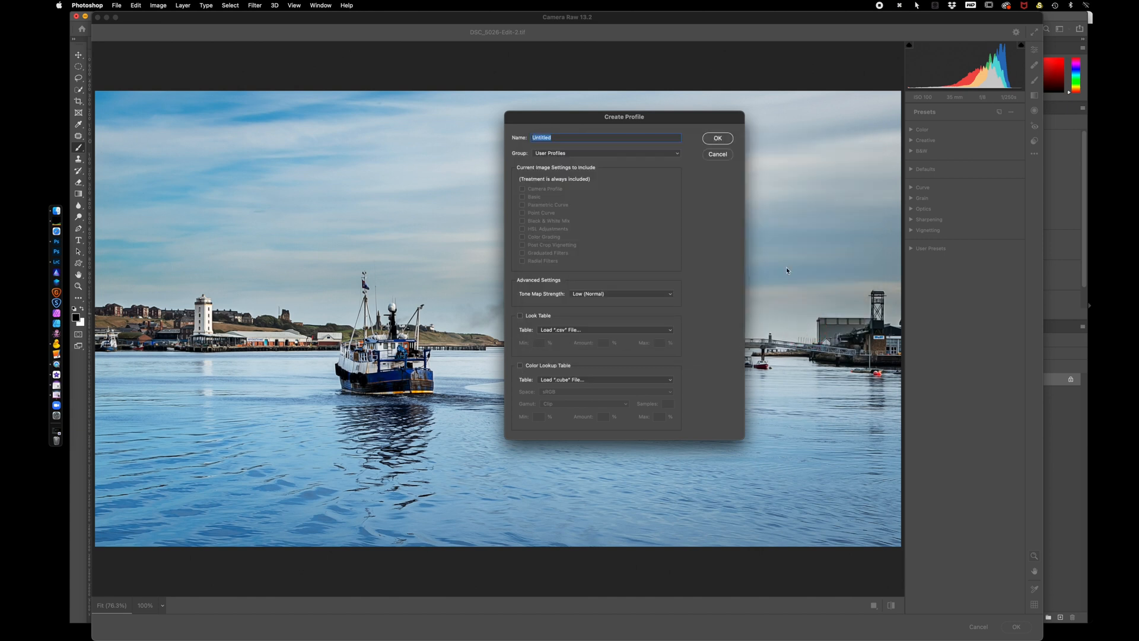
click(718, 154)
click(980, 627)
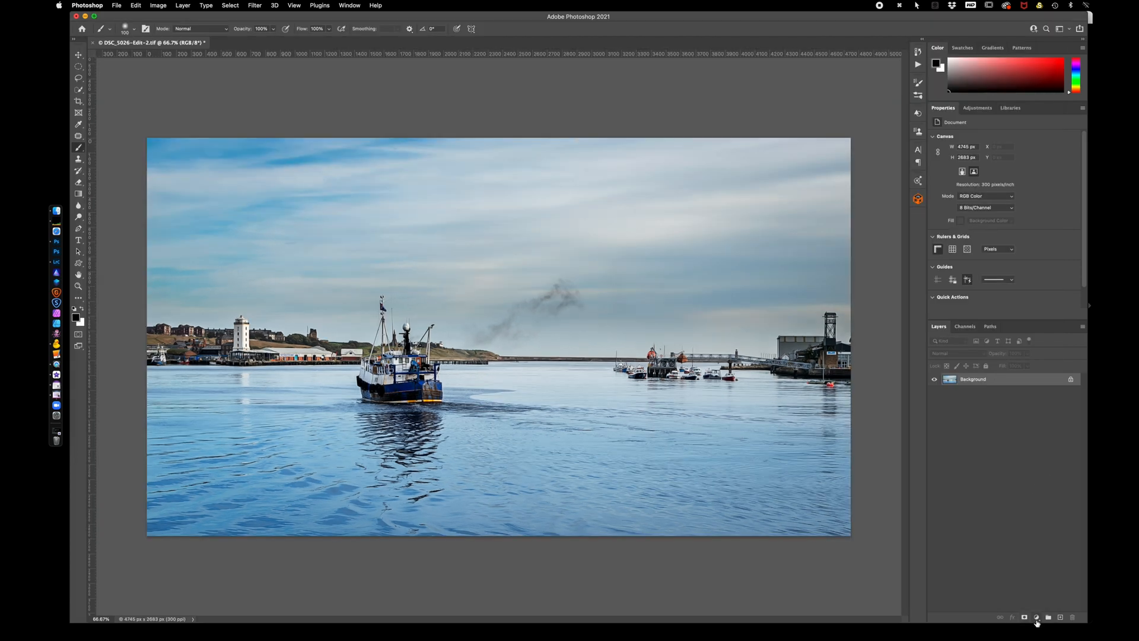
Add a Color Lookup adjustment layer above the Background and apply the Crisp_Warm.look 3D LUT
click(1037, 618)
click(1046, 566)
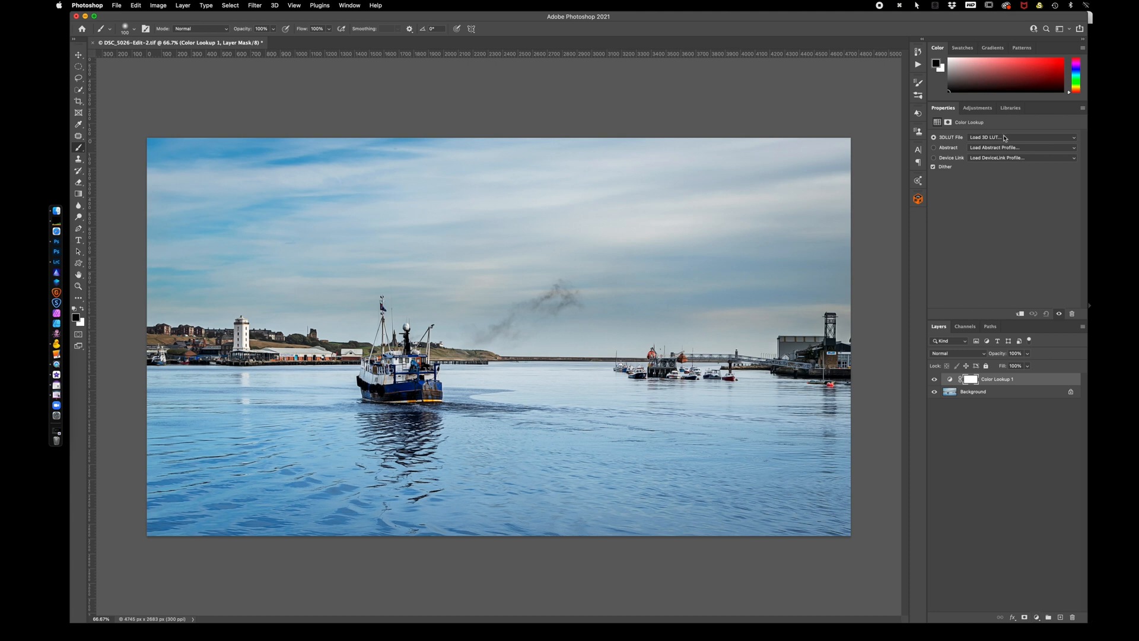
click(1005, 139)
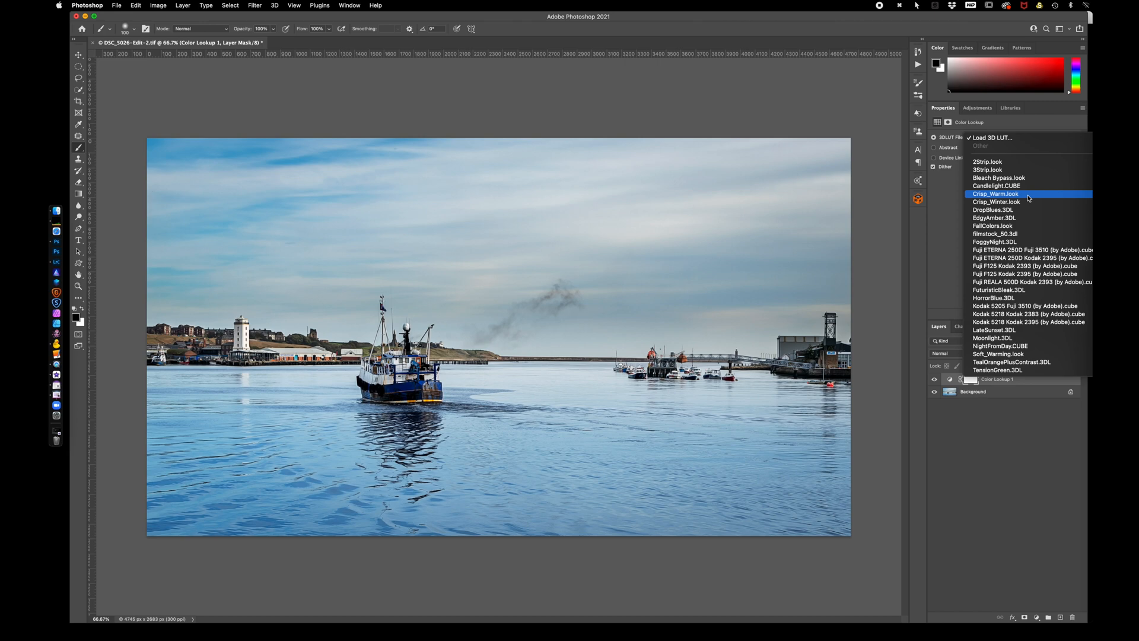
click(1028, 196)
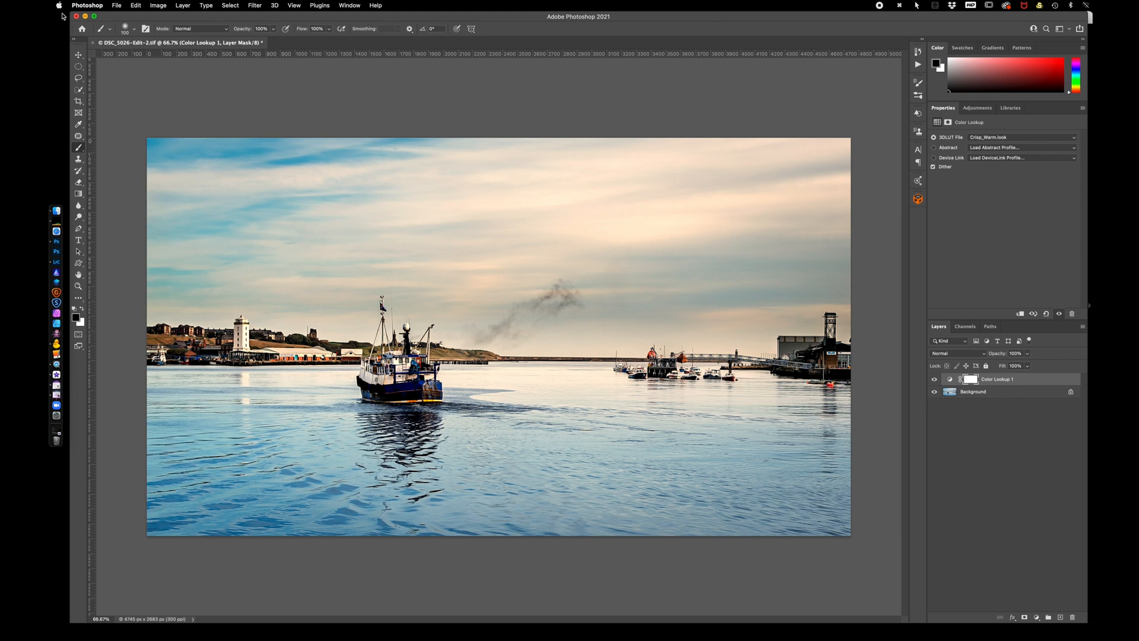
Export the Crisp_Warm look as a color lookup table in CUBE format, with the description "MAH Crisp Warm"
click(117, 6)
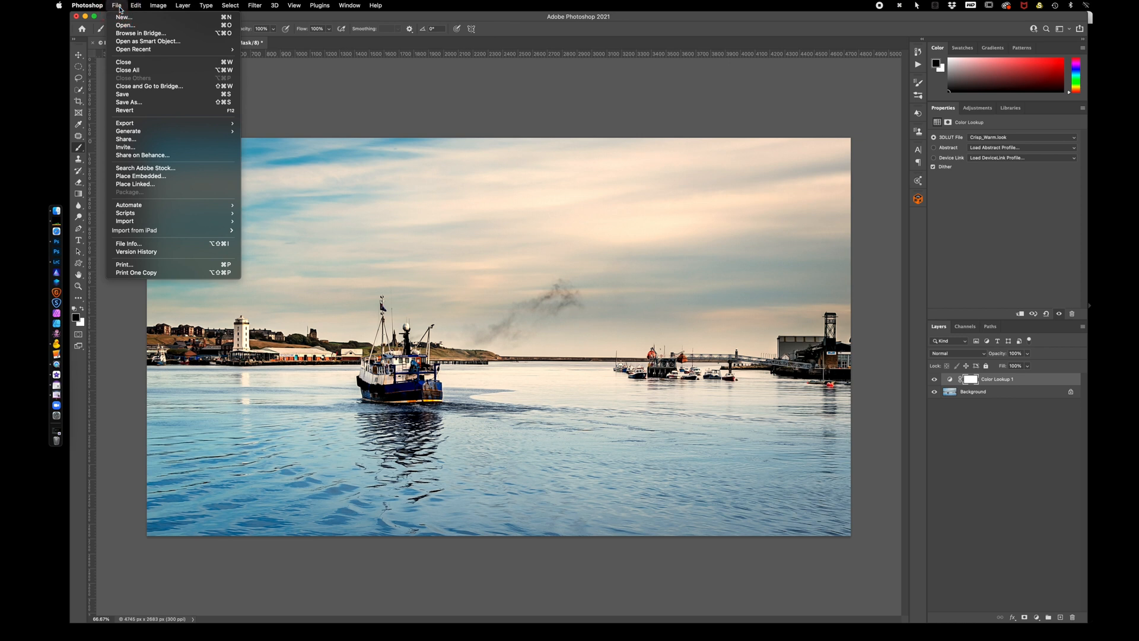
mouse_move(153, 125)
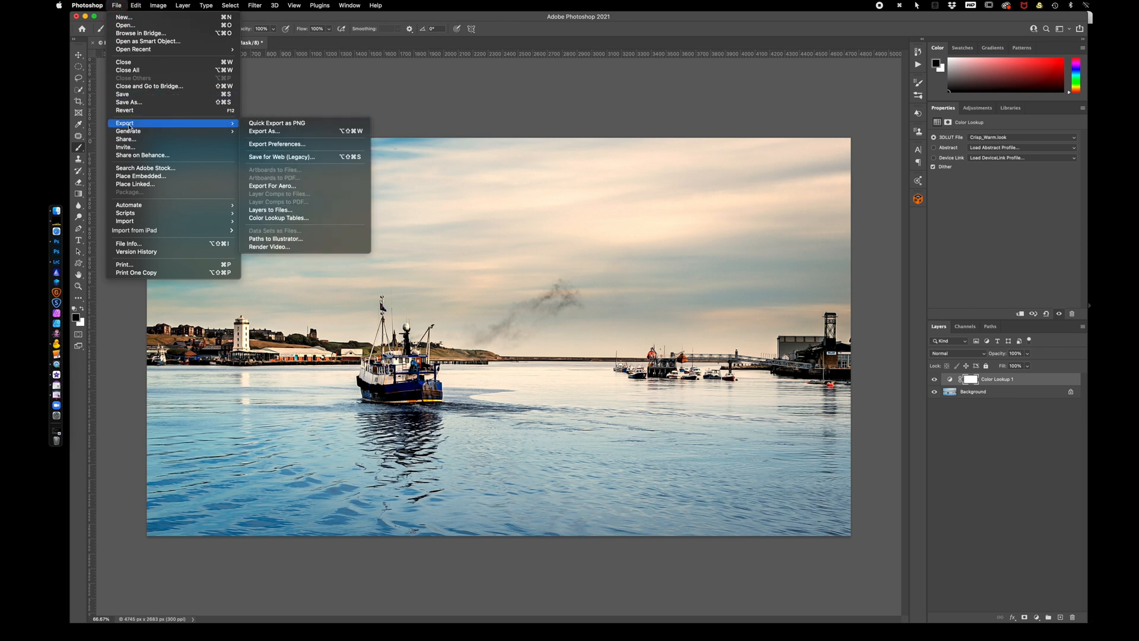
click(308, 217)
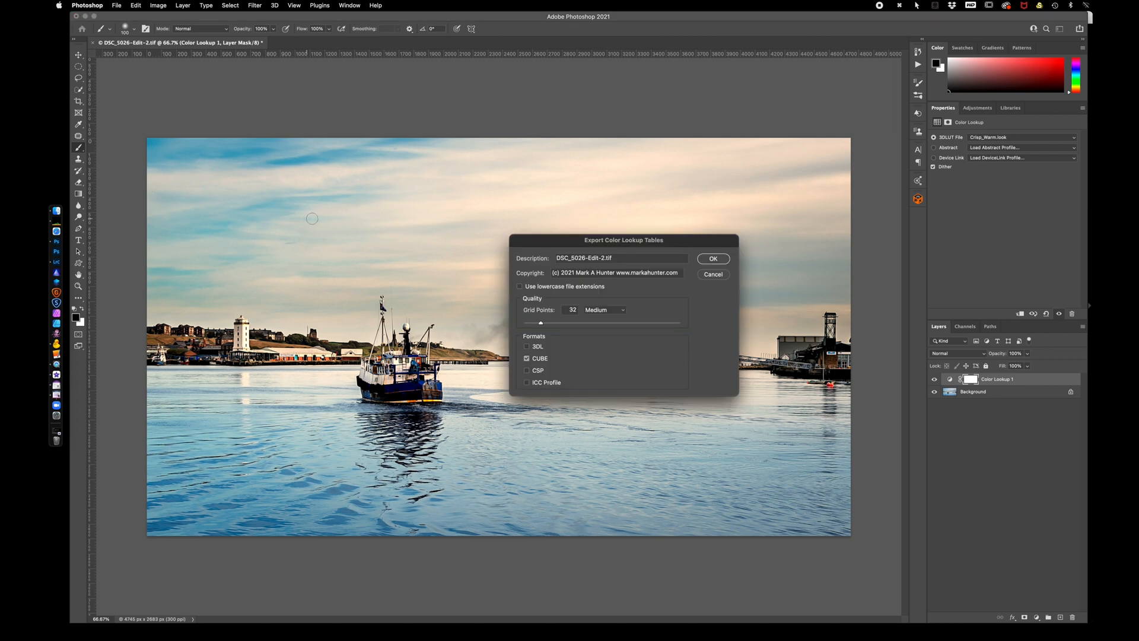
triple_click(614, 258)
text(MAH)
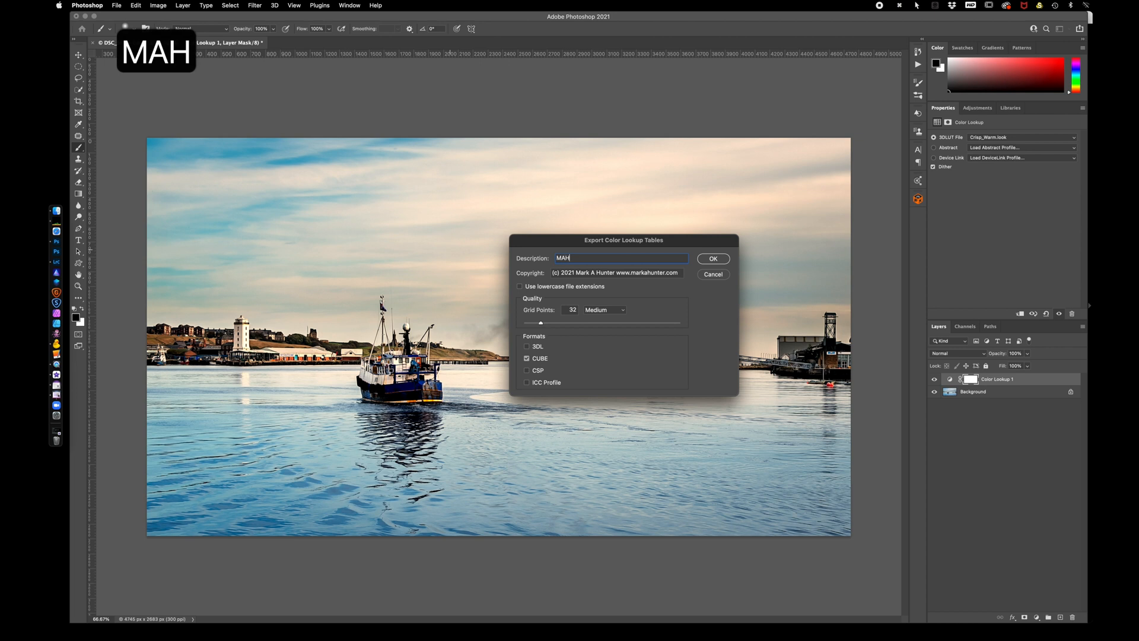
text( Cri)
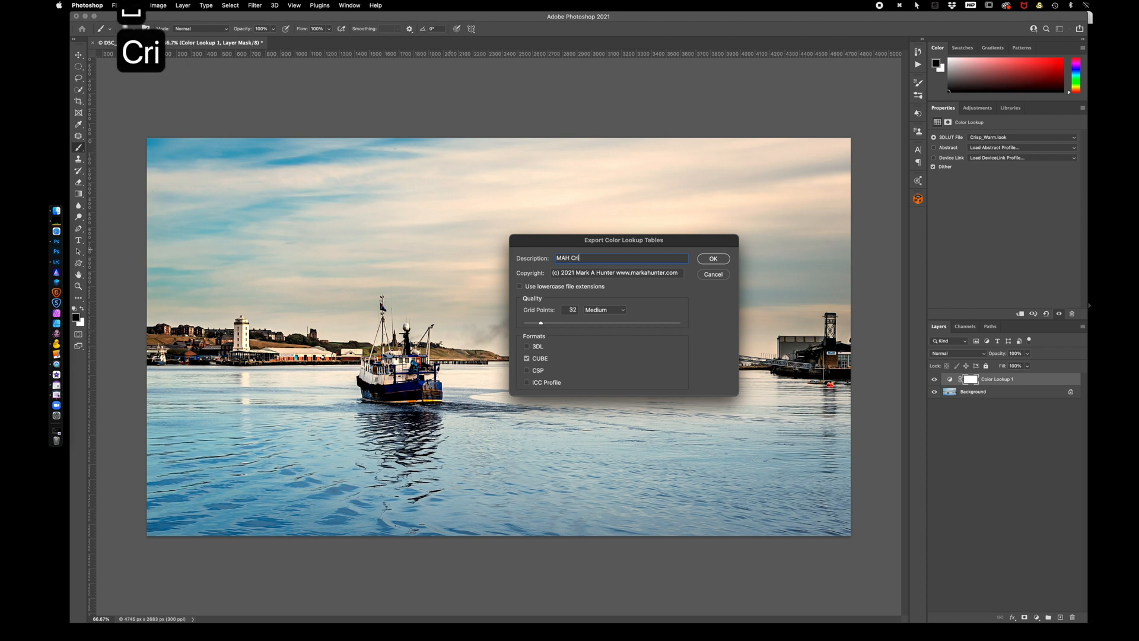
text(sp Warm)
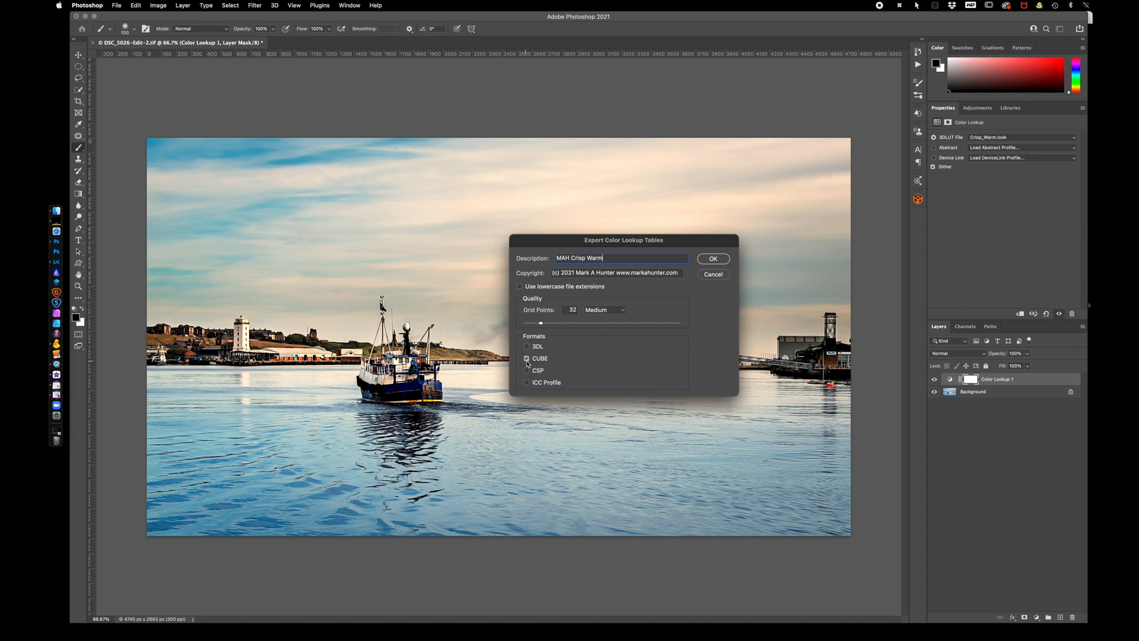
click(713, 259)
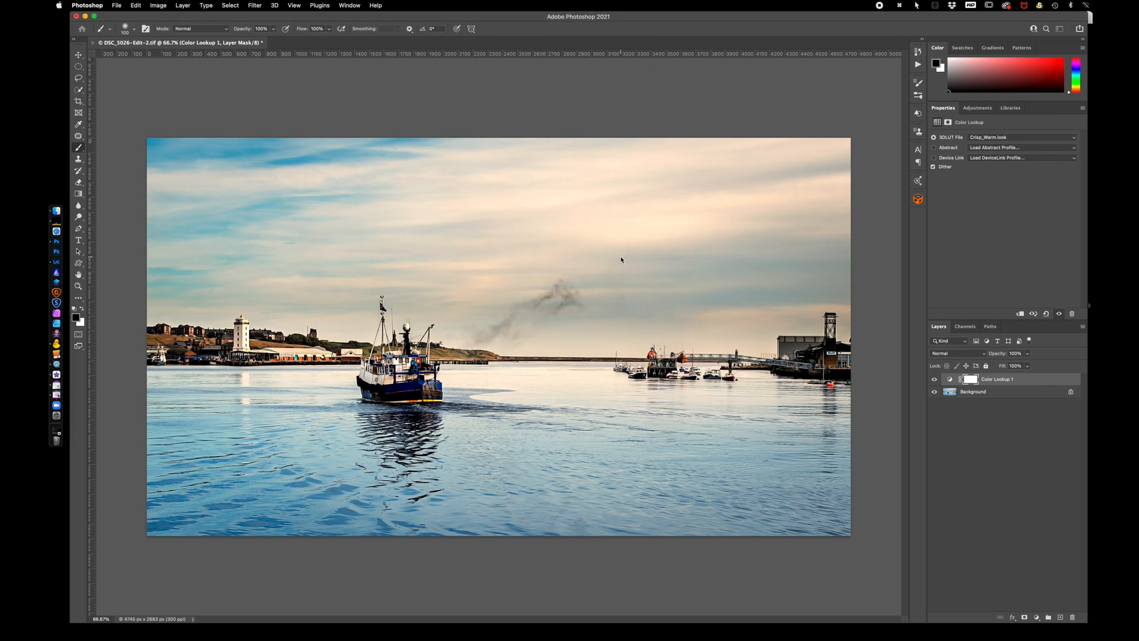
Save the exported lookup table to the Desktop under the name MAH-Crisp-Warm
drag(665, 138, 549, 139)
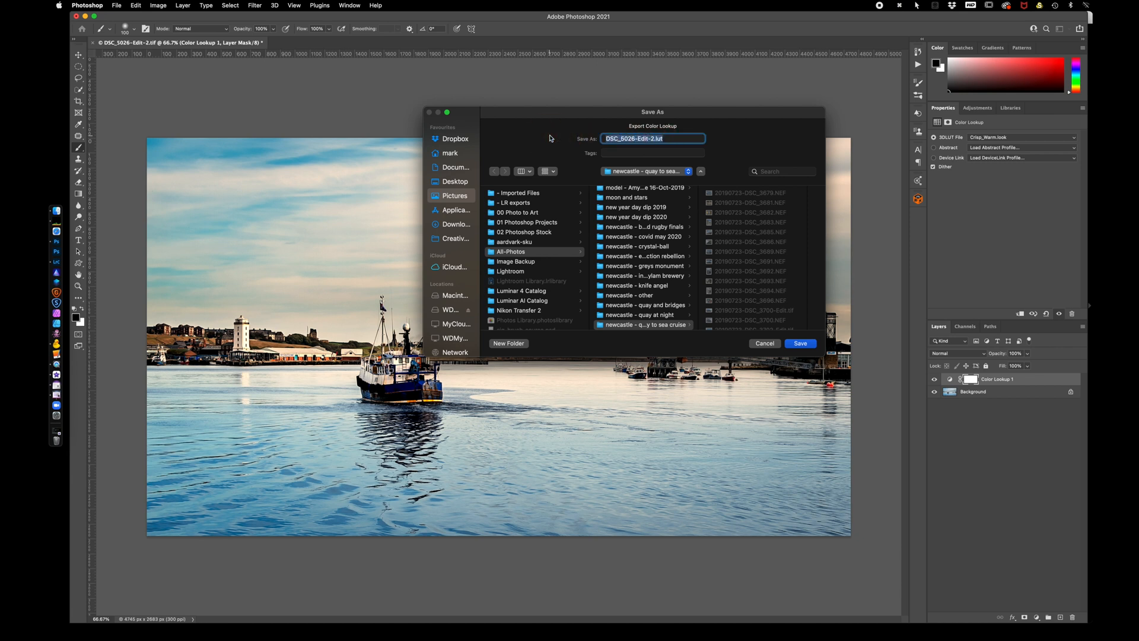
text(MAH-Cr)
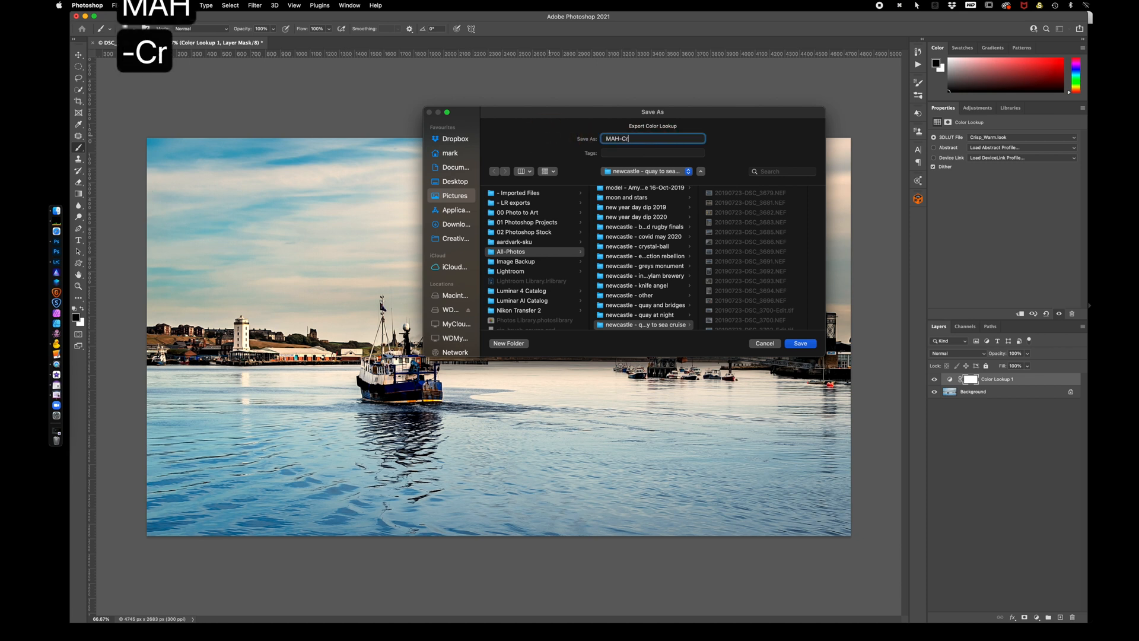
text(isp-Warm)
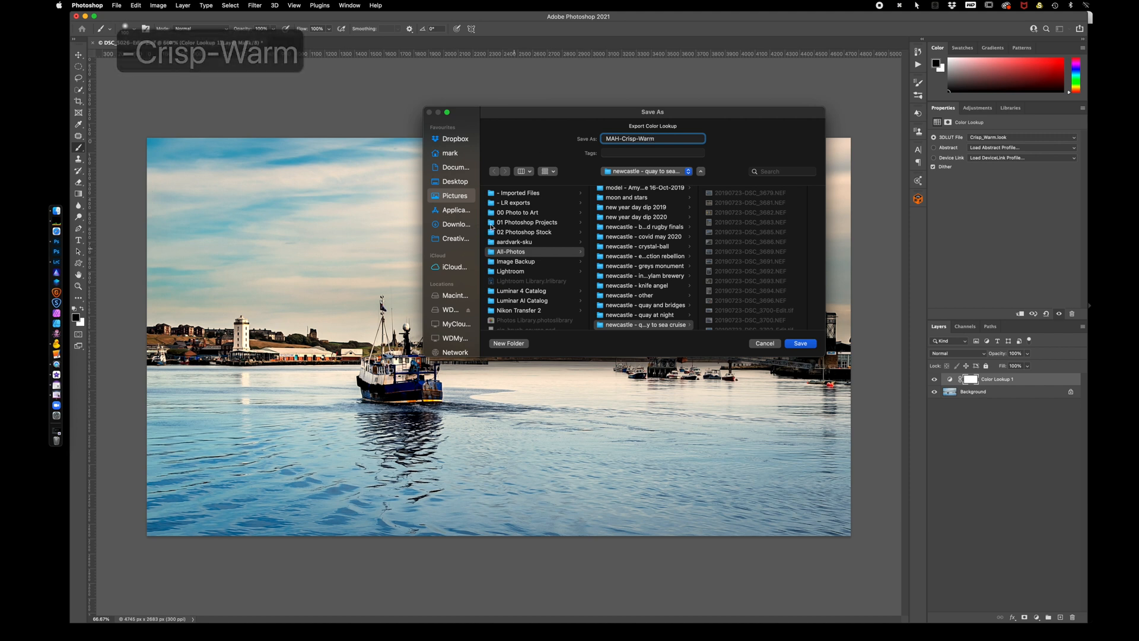
click(454, 182)
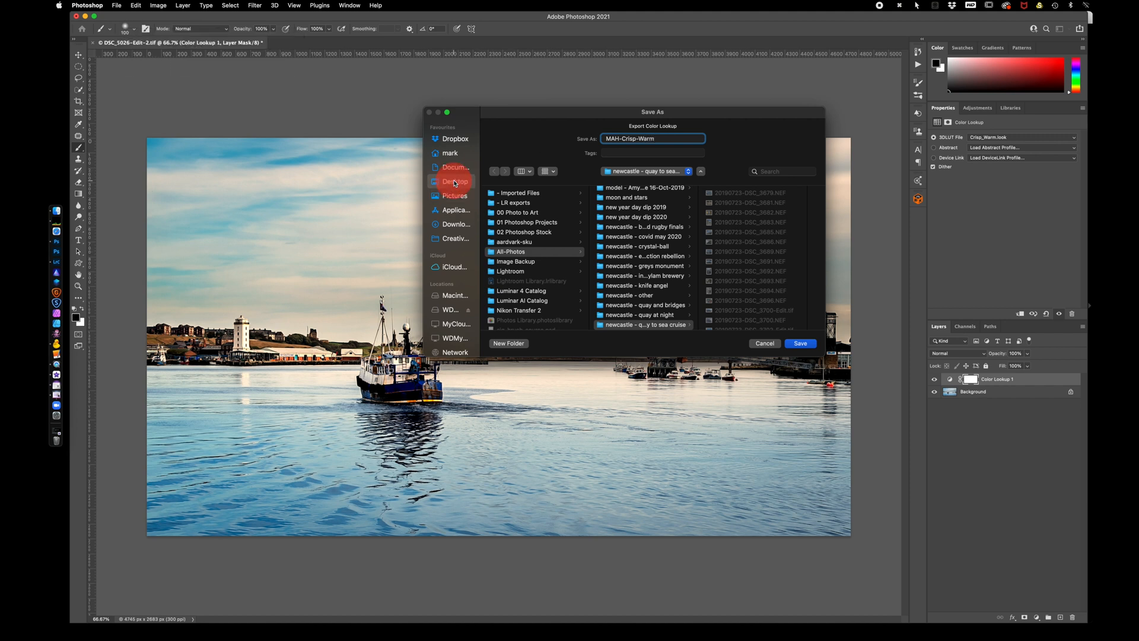
click(800, 344)
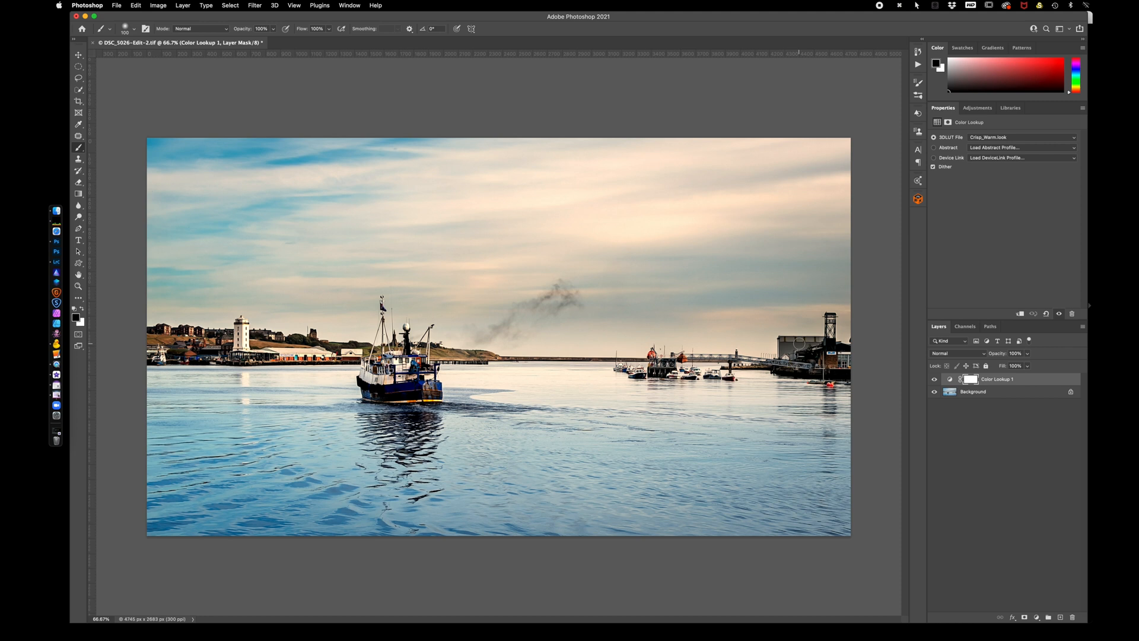
Switch the Color Lookup 1 adjustment layer to the Crisp_Winter.look 3D LUT
click(879, 6)
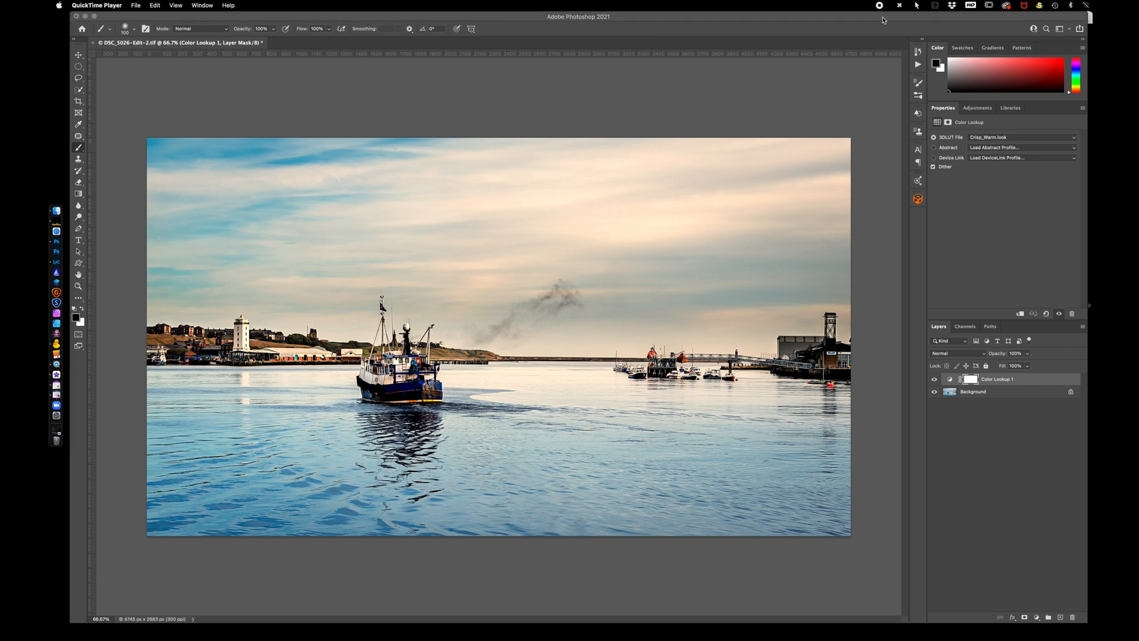
click(950, 381)
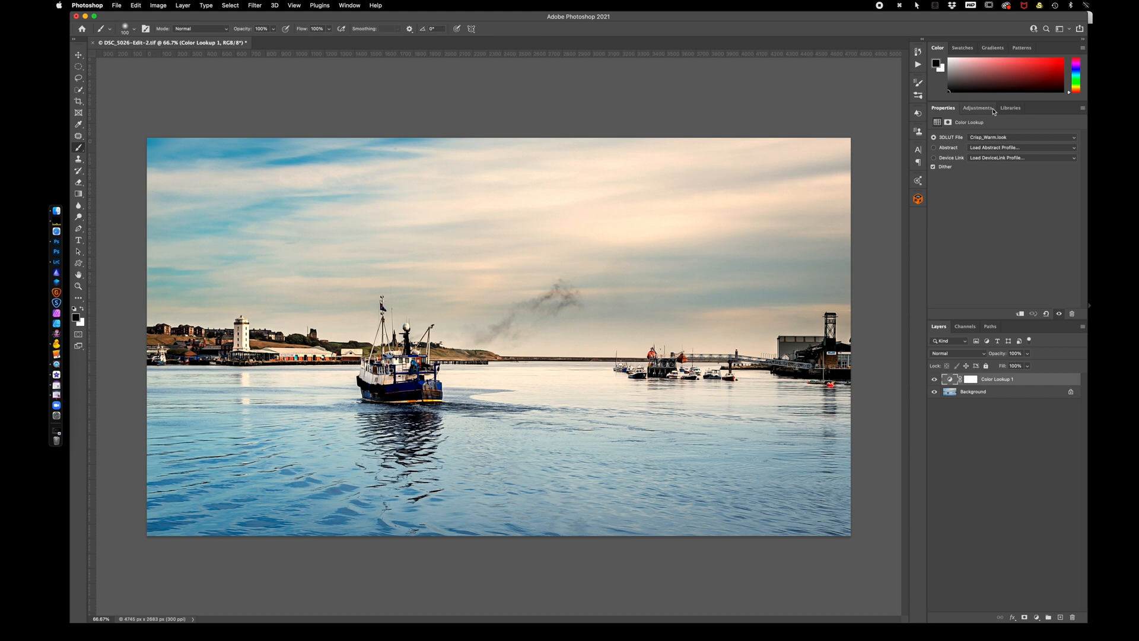
click(1012, 138)
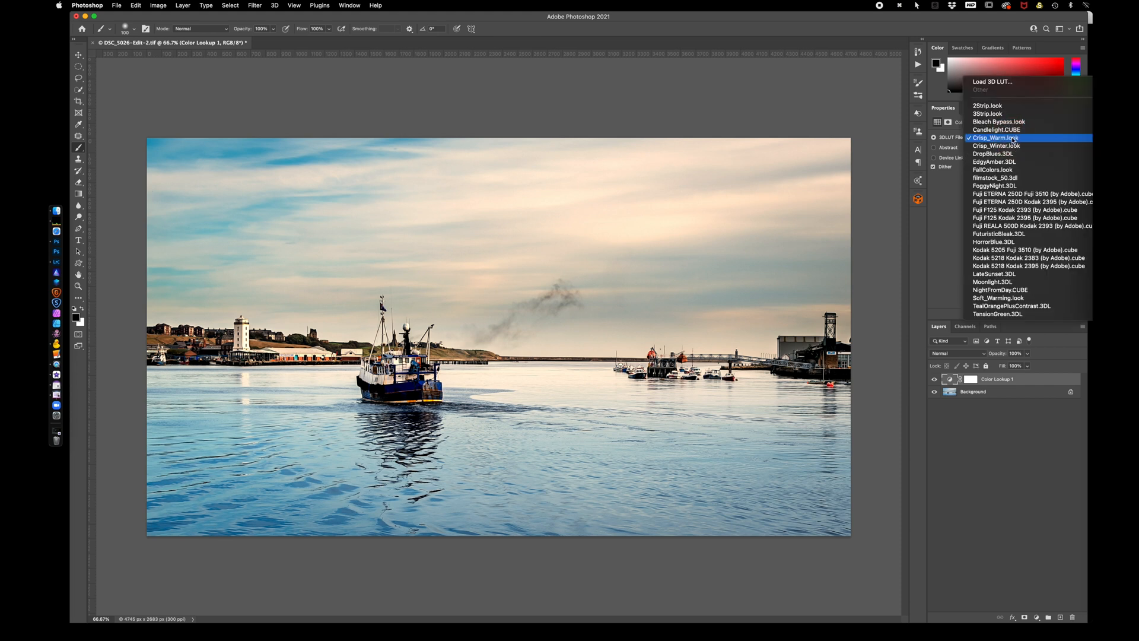
click(1014, 146)
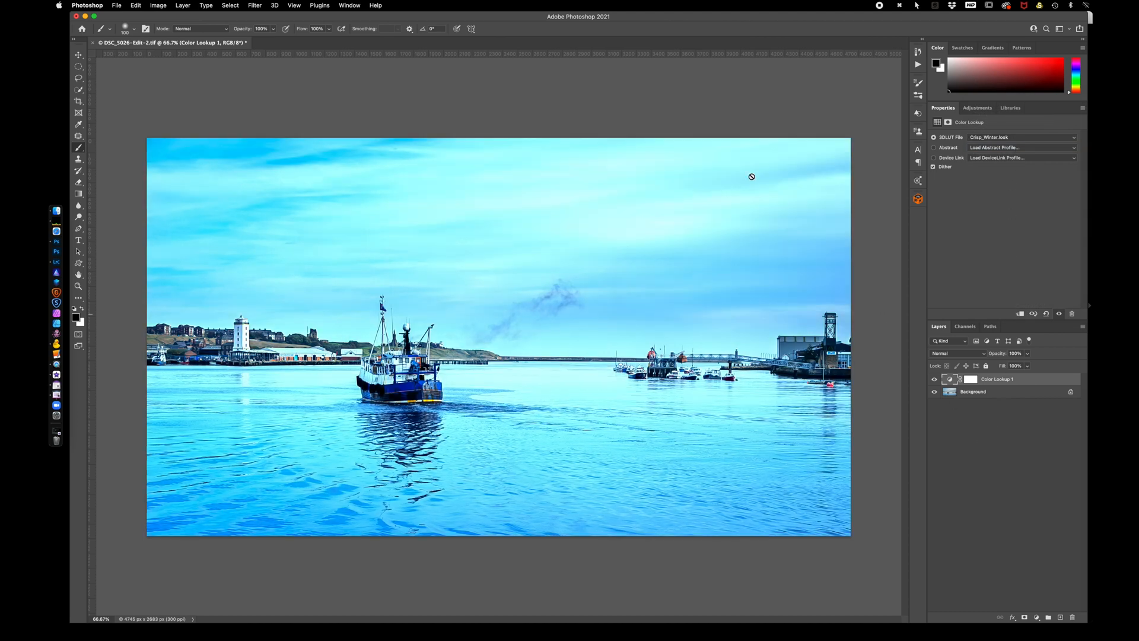
Export the Crisp_Winter look as a CUBE color lookup table with the description "MAH-Crisp-Winter", copying that description for reuse
click(117, 6)
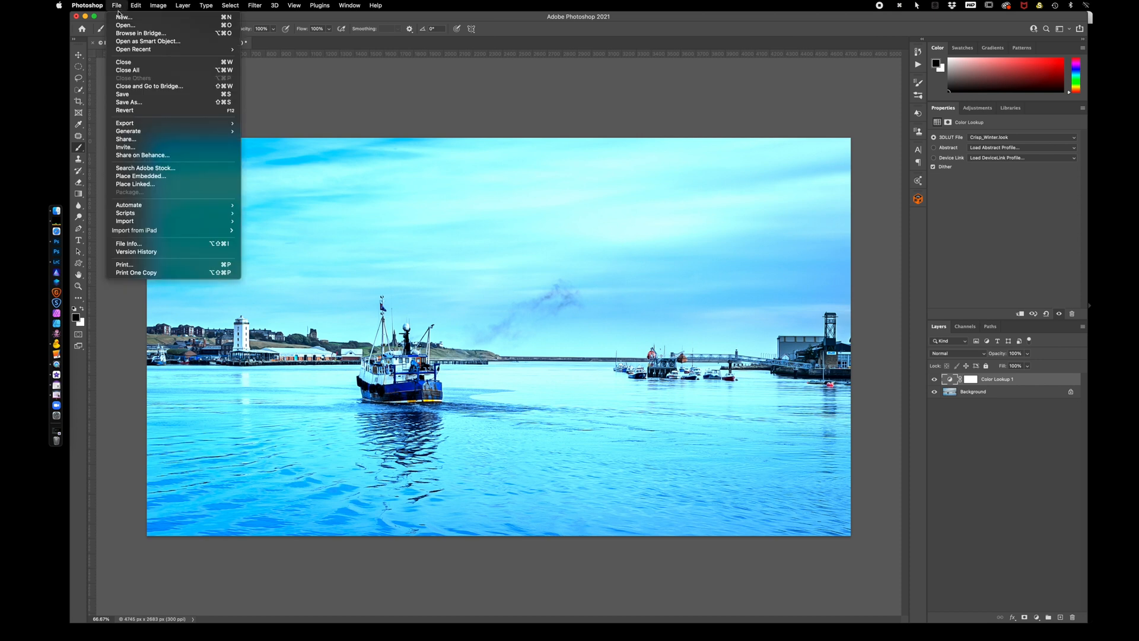
mouse_move(145, 126)
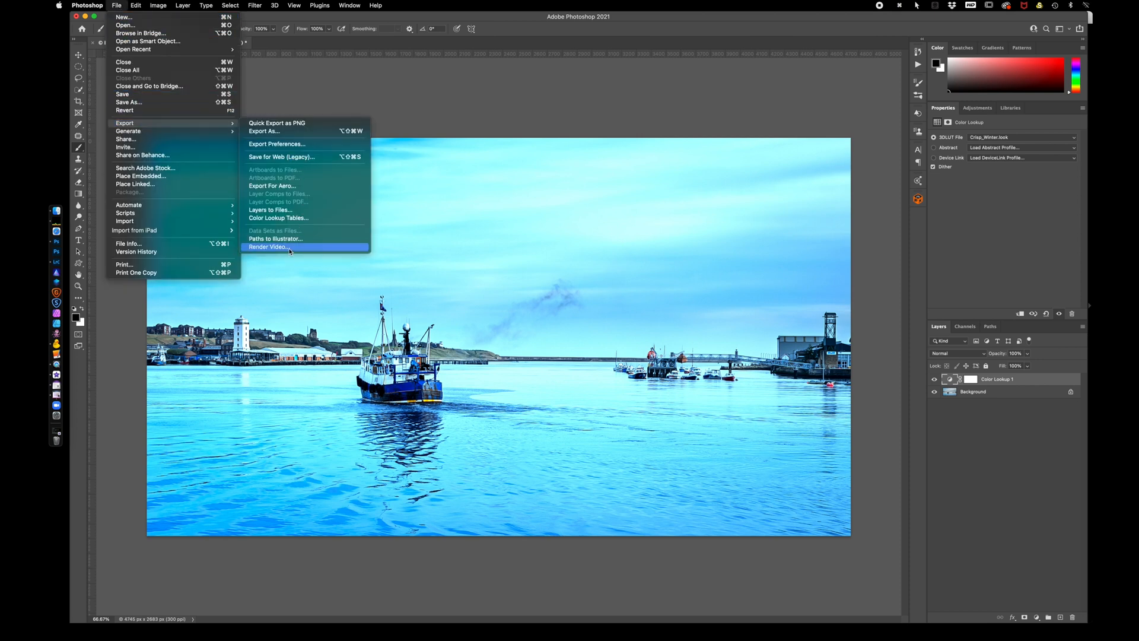
click(300, 219)
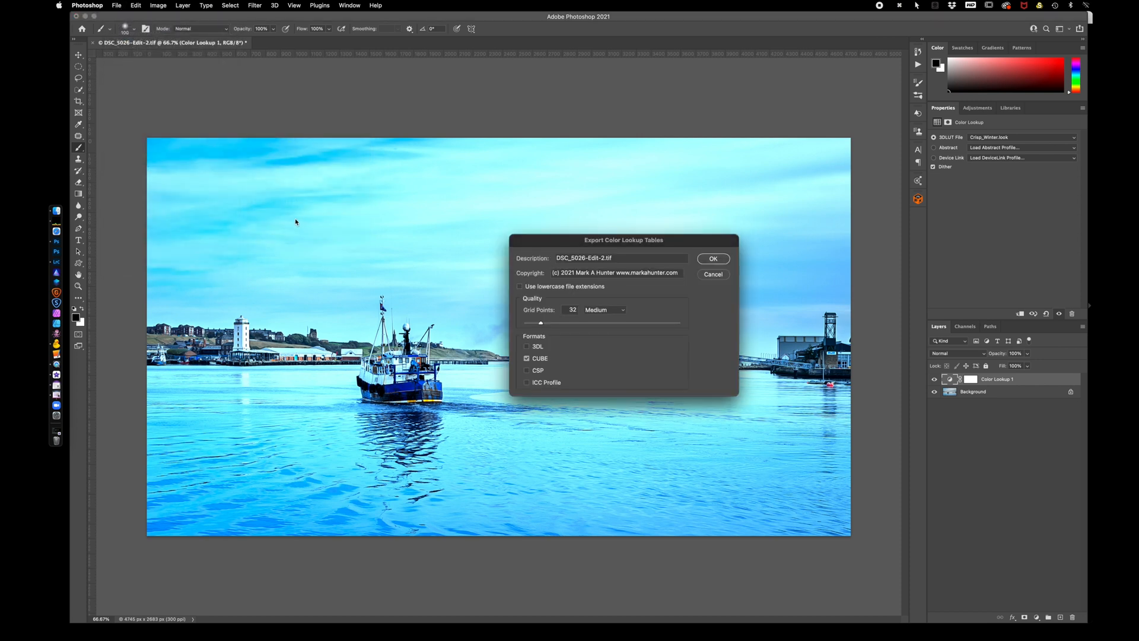
triple_click(622, 257)
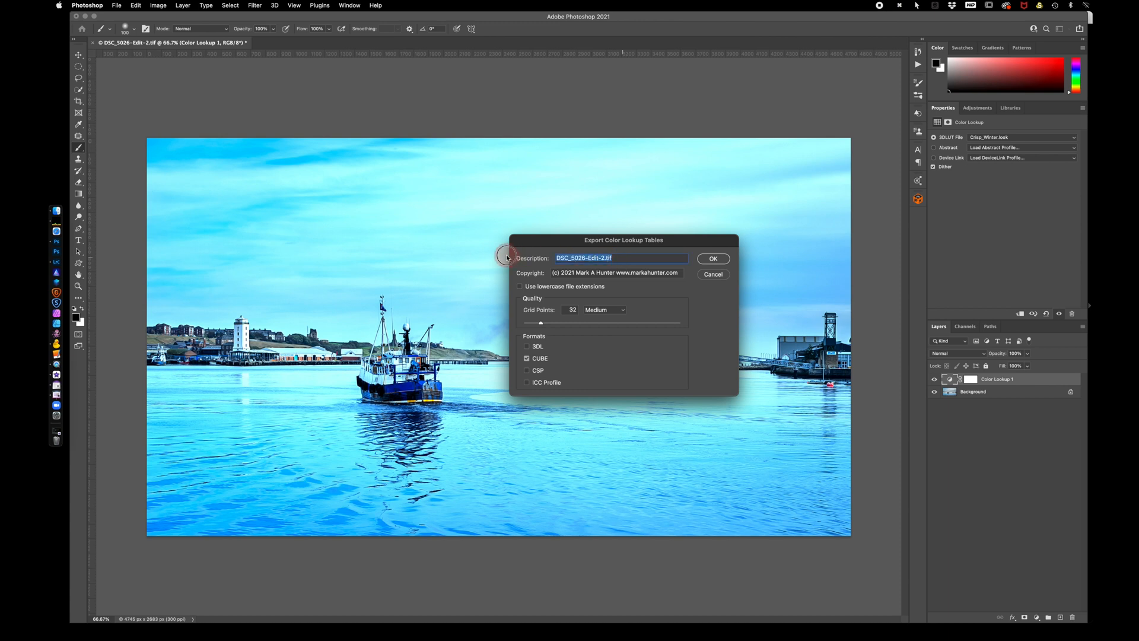
text(MAH-C)
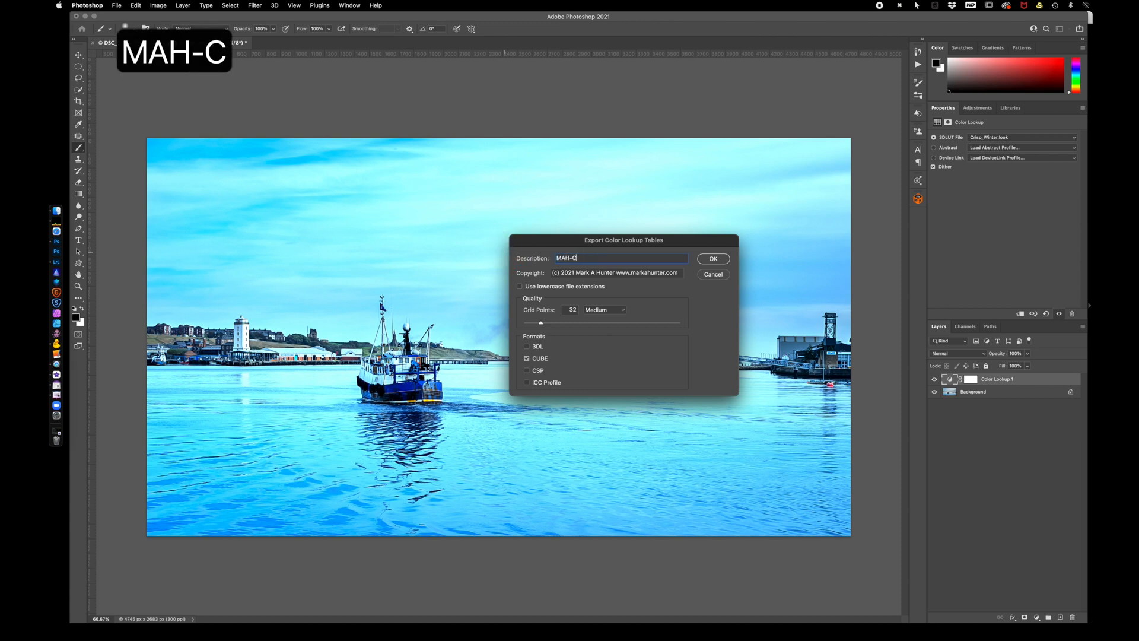
text(risp-Winter)
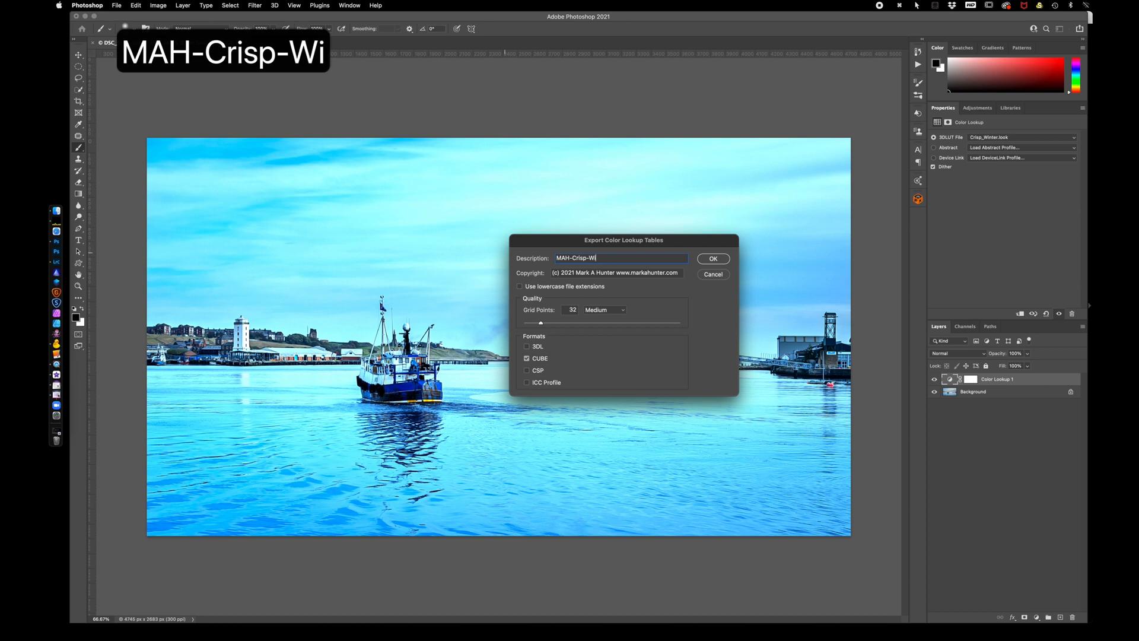
triple_click(620, 257)
key(super+c)
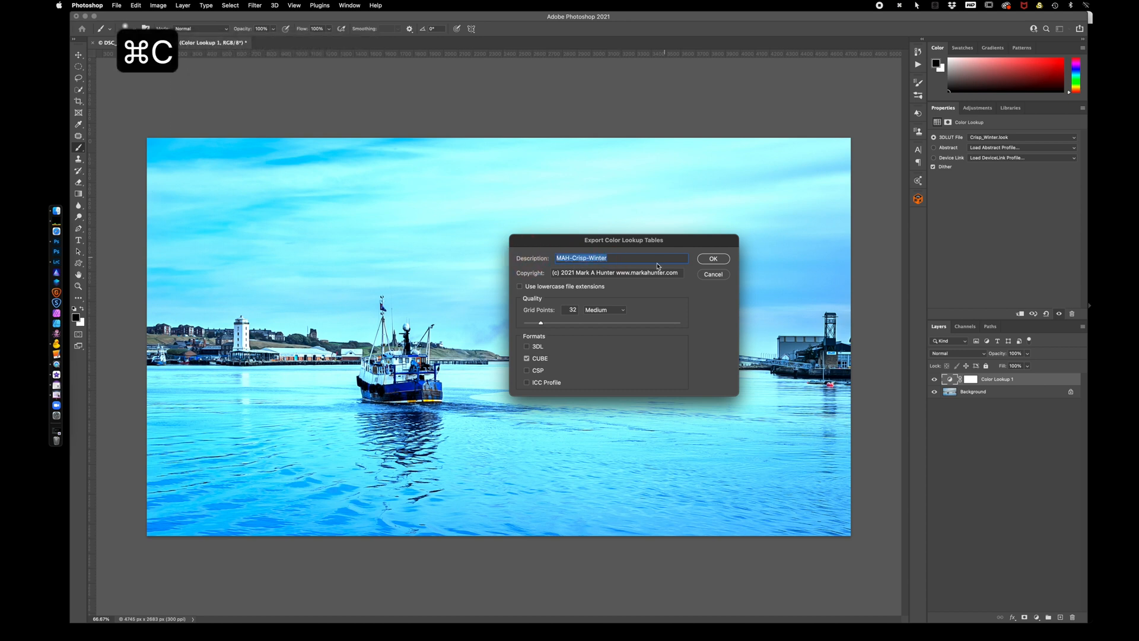
click(719, 259)
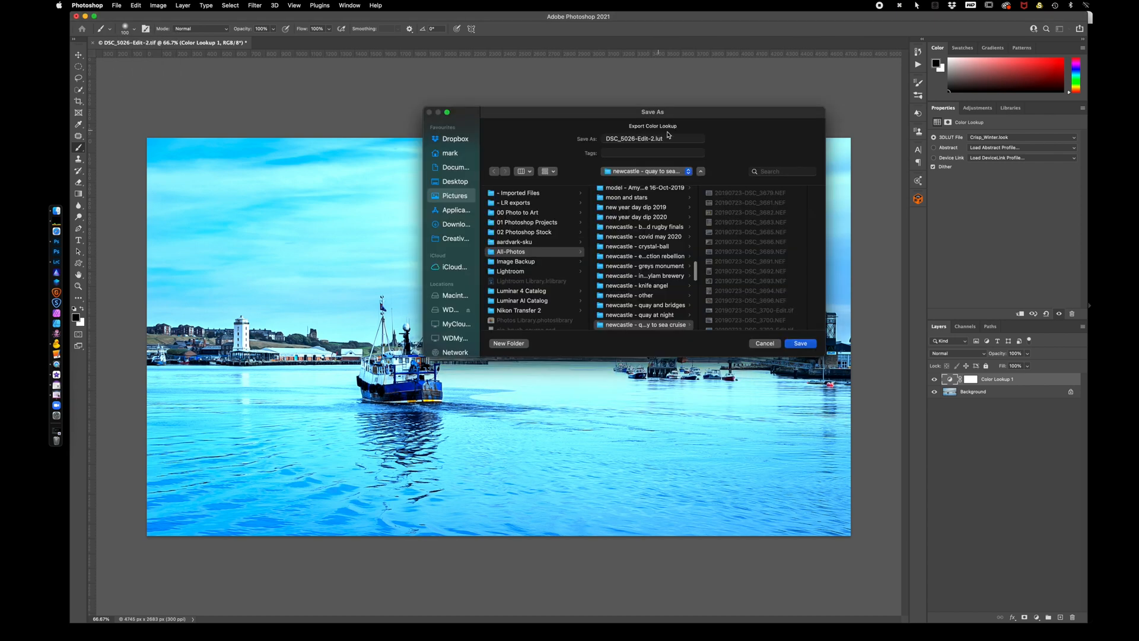
Save the winter lookup table to the Desktop, using the copied text MAH-Crisp-Winter as its file name
drag(670, 139, 540, 139)
key(super+v)
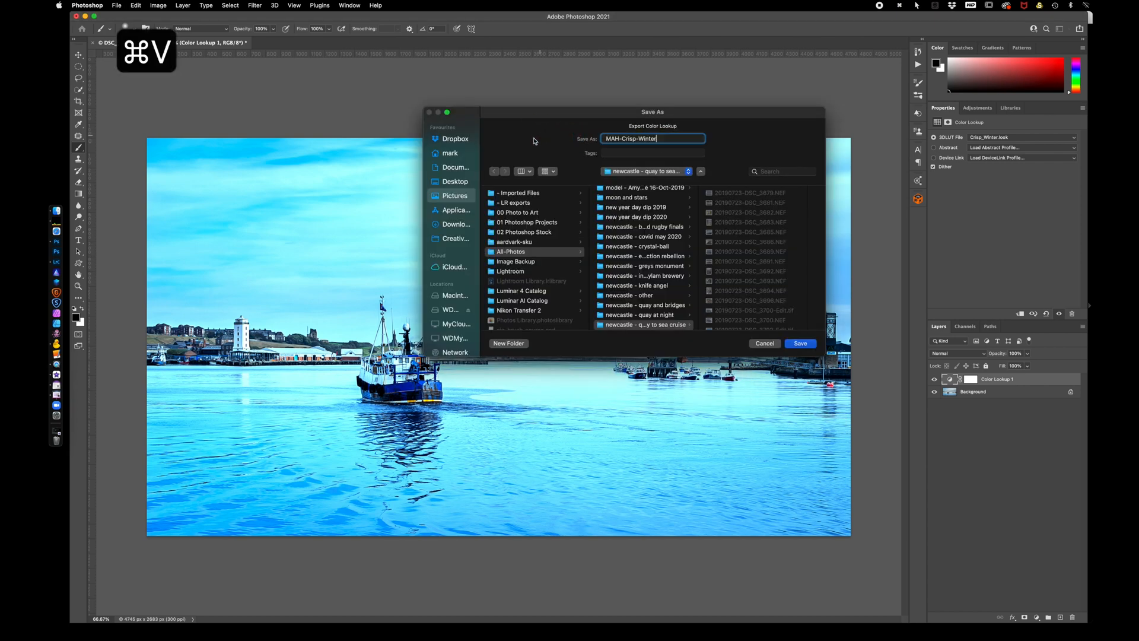
click(461, 183)
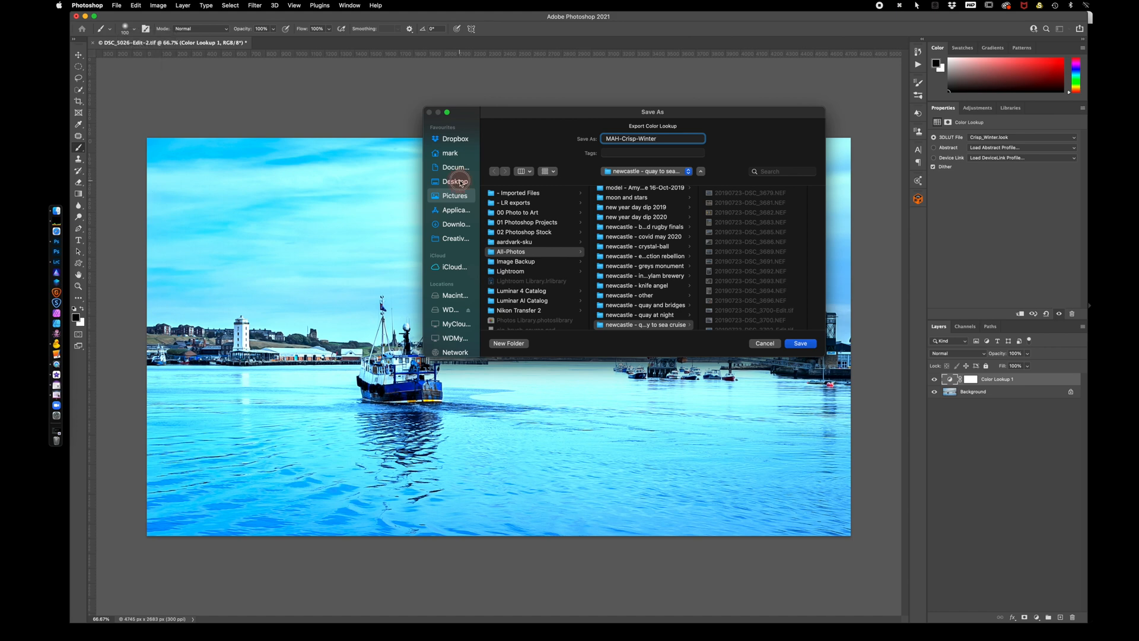
click(805, 344)
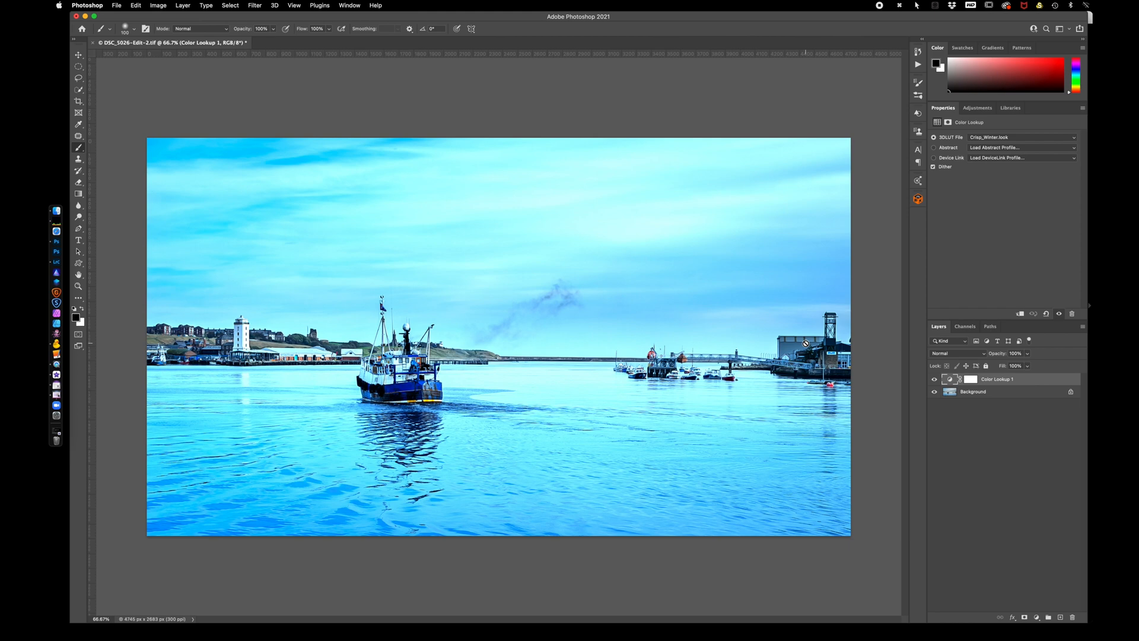
Delete the Color Lookup 1 layer and open the Background in the Camera Raw Filter with the Detail section collapsed
click(1024, 382)
key(BackSpace)
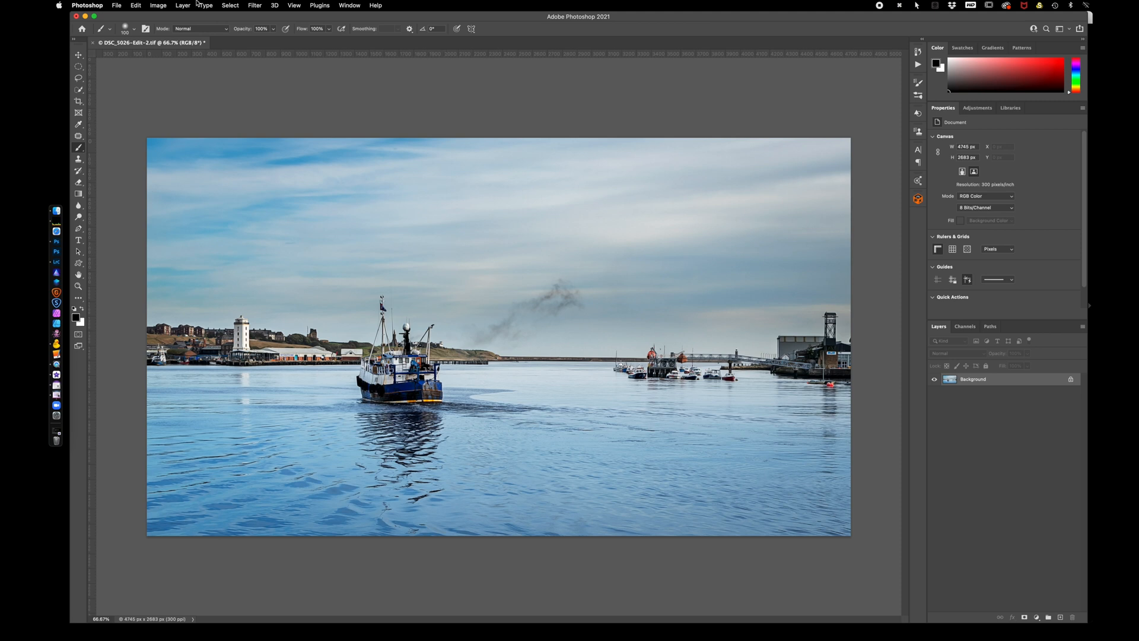
click(256, 6)
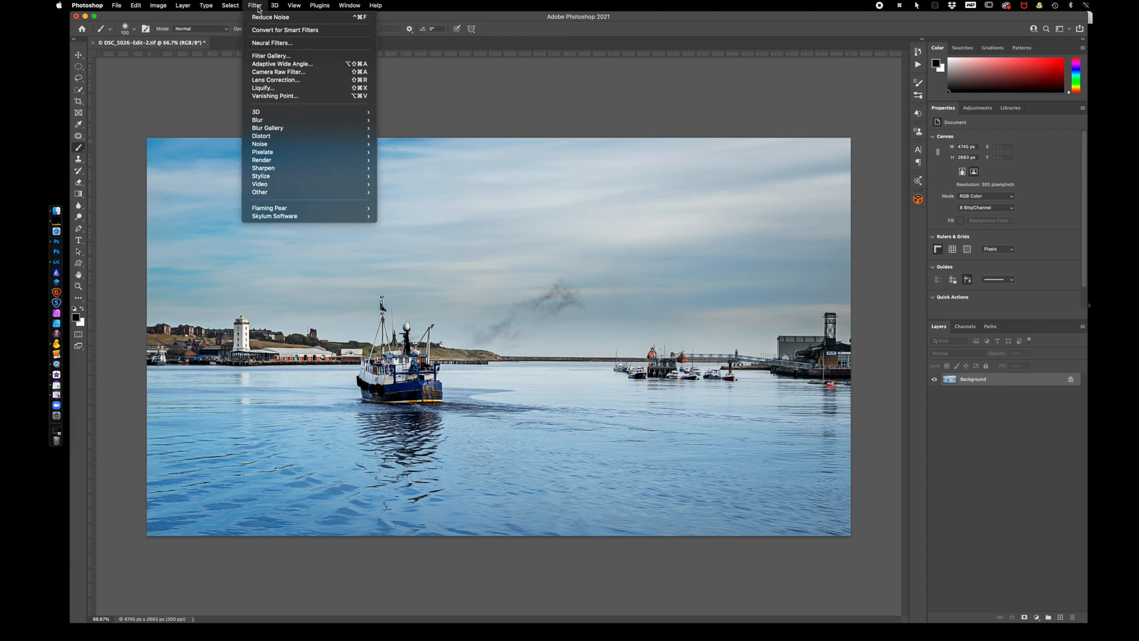
click(304, 74)
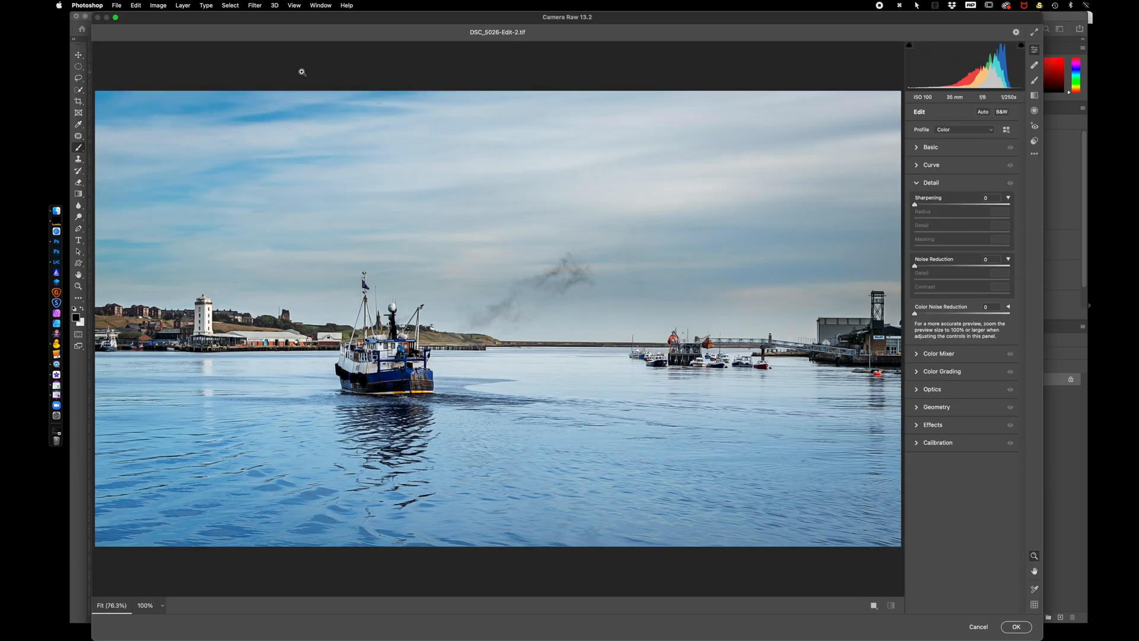
click(917, 184)
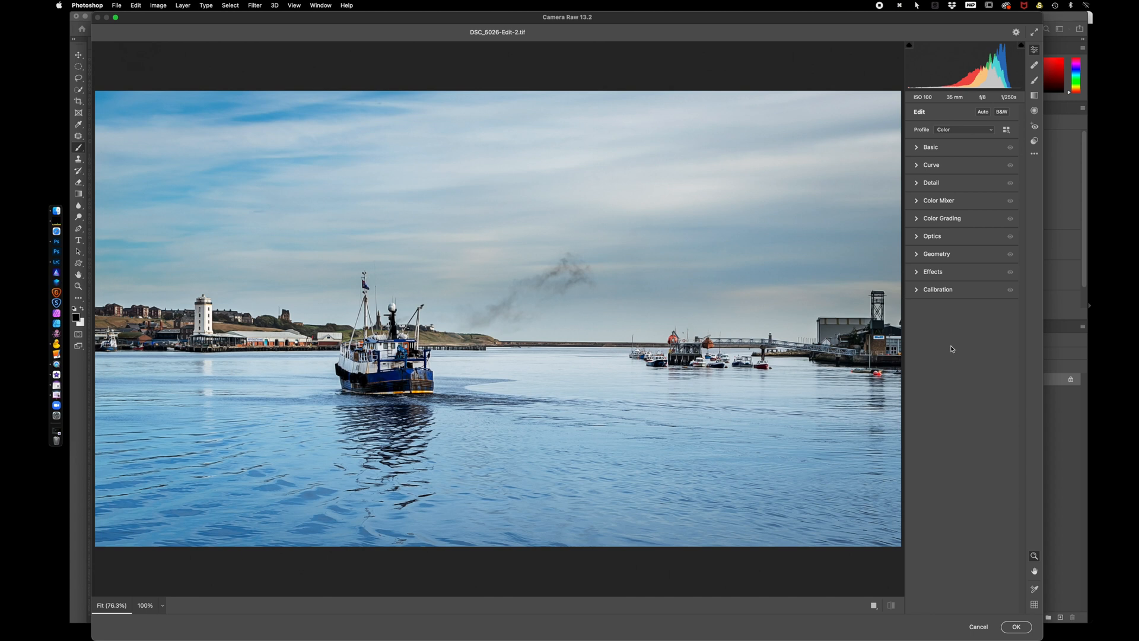
Start creating a new Camera Raw profile from the presets and name it MAH-Crisp-Warm
click(1034, 142)
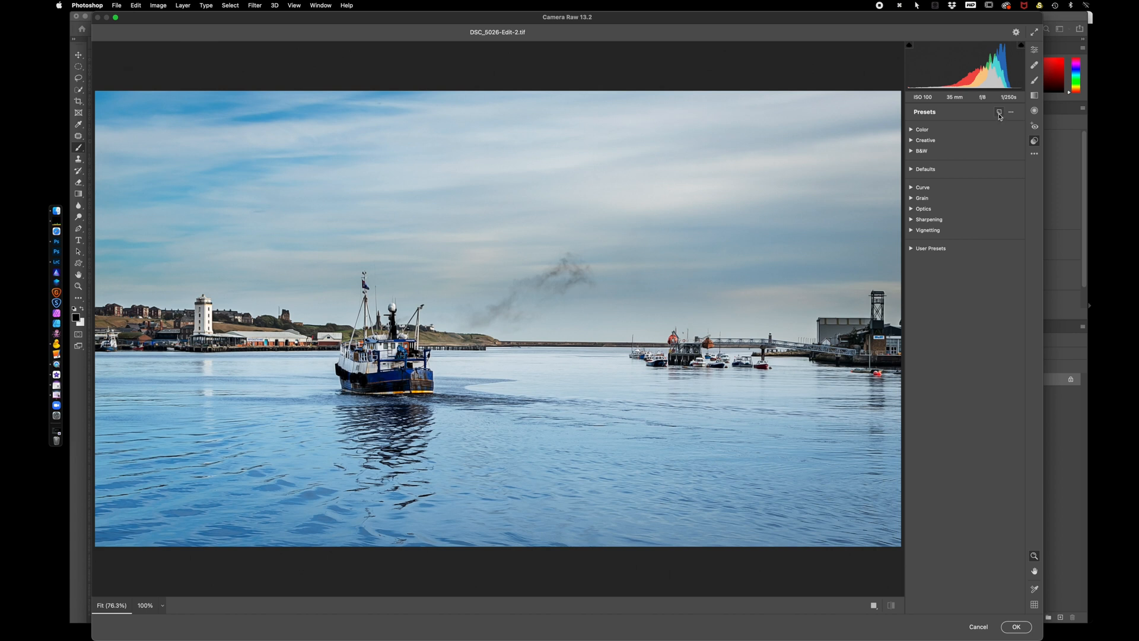
key(alt)
alt+click(1000, 113)
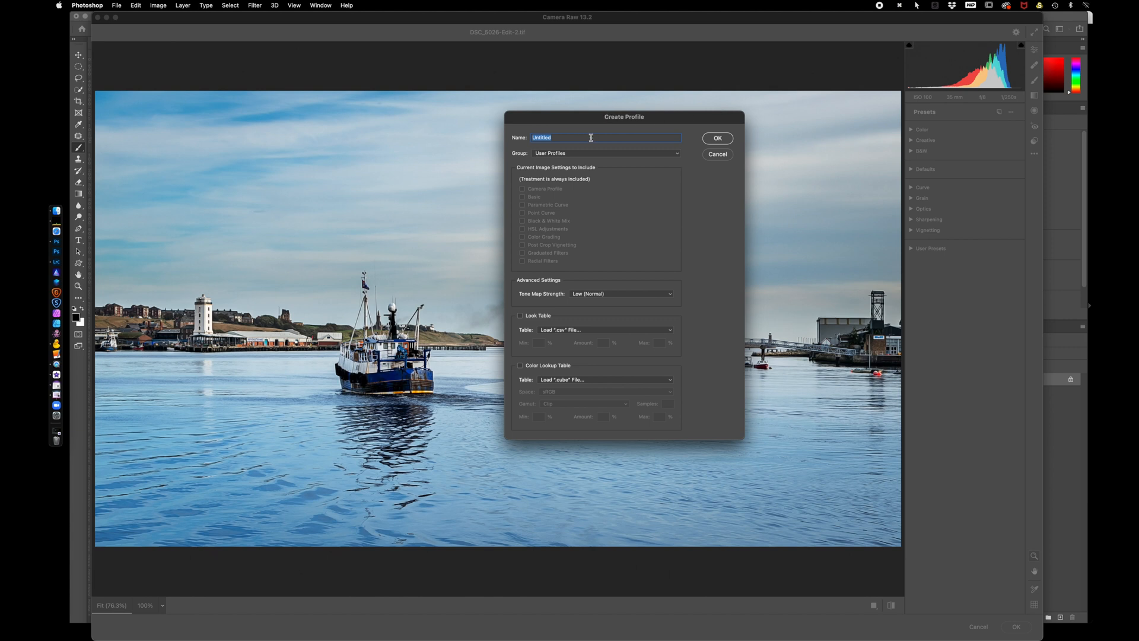
text(MAH)
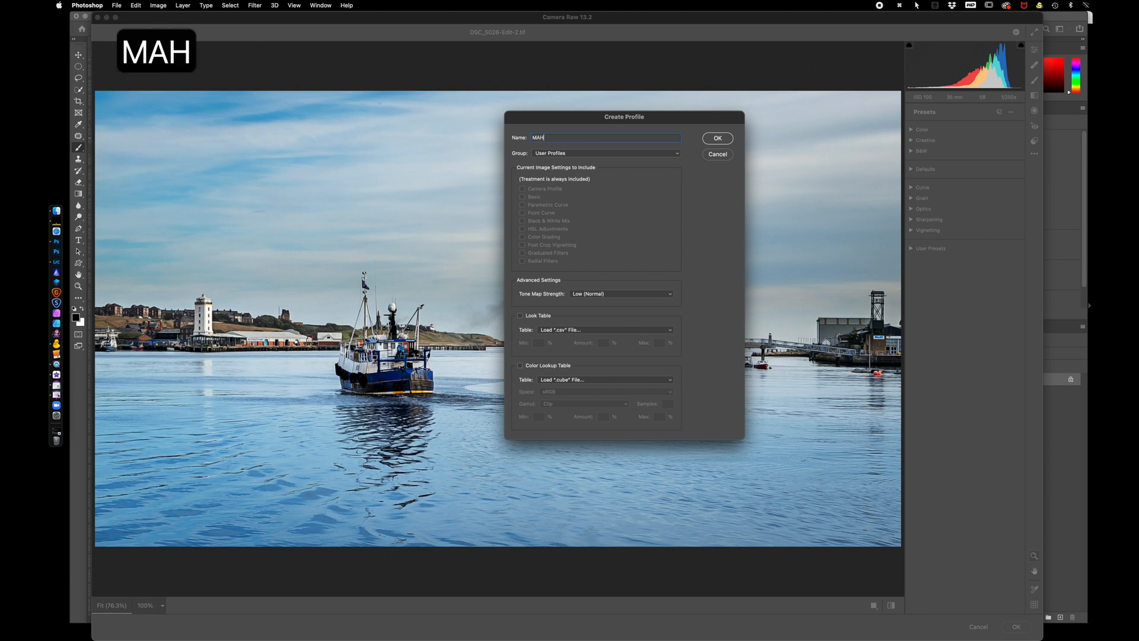
text(-Cri)
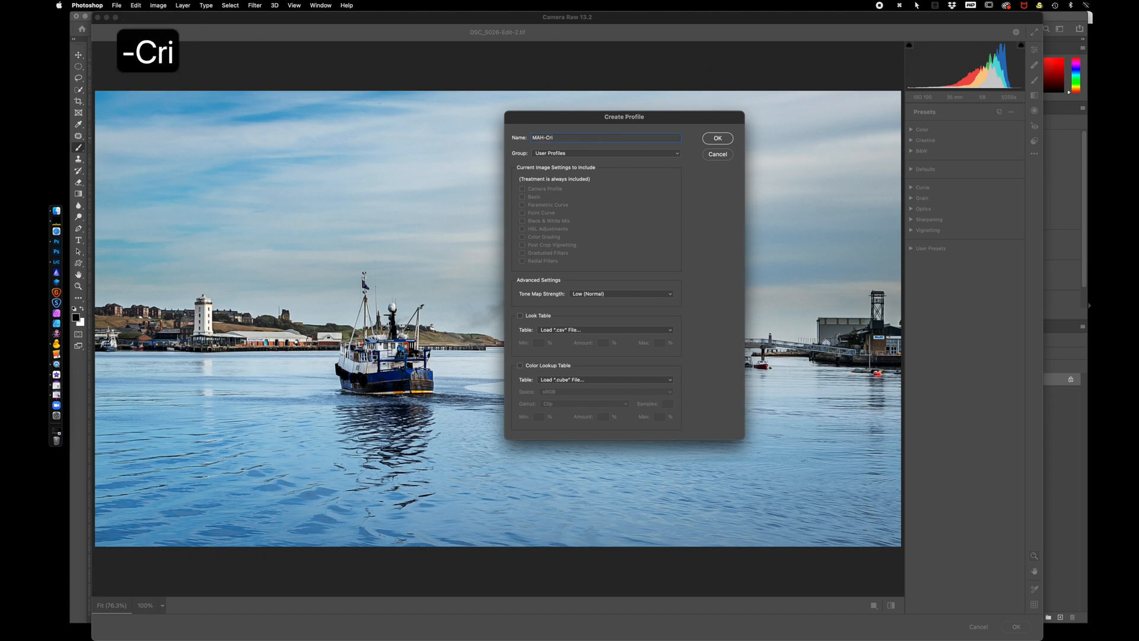
text(sp)
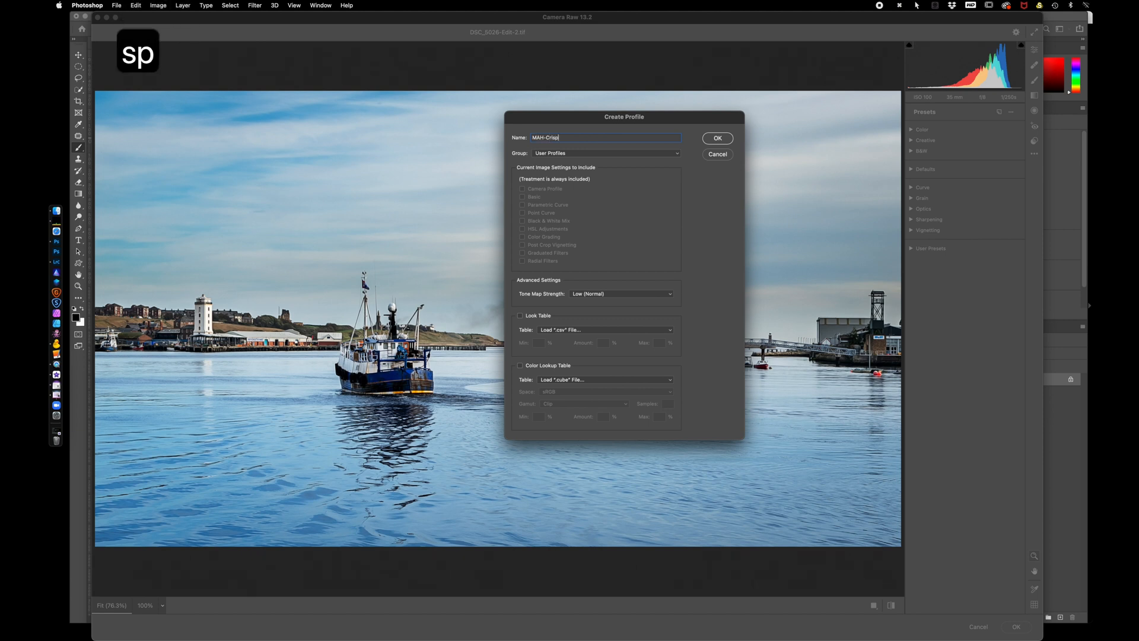
text(-Warm)
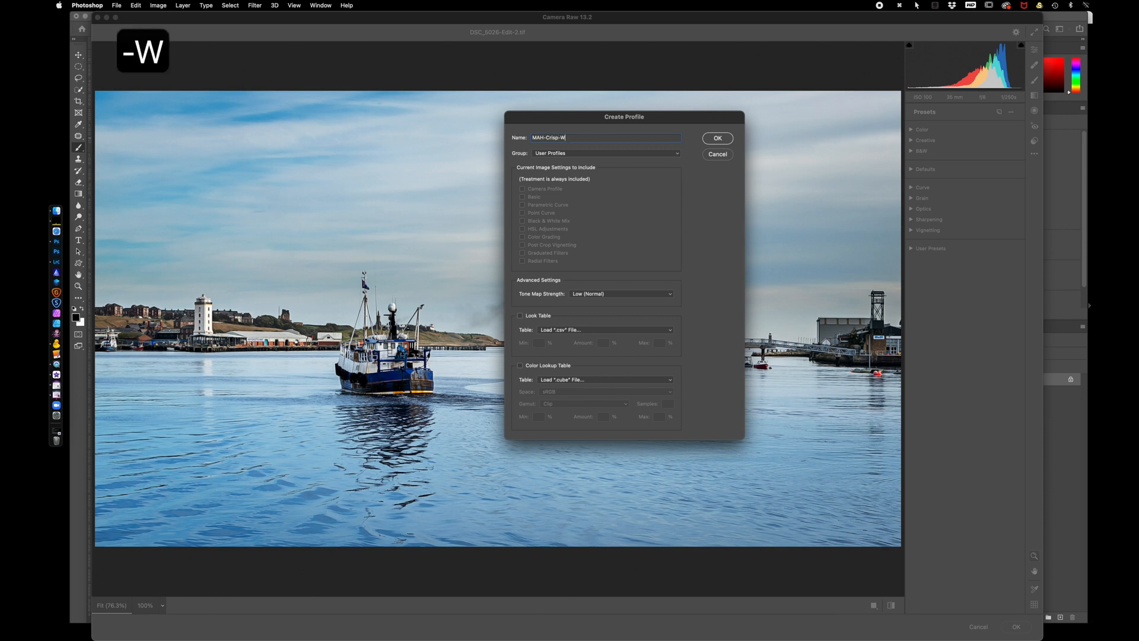
Assign the warm profile to a new group named MAH Profiles
click(571, 156)
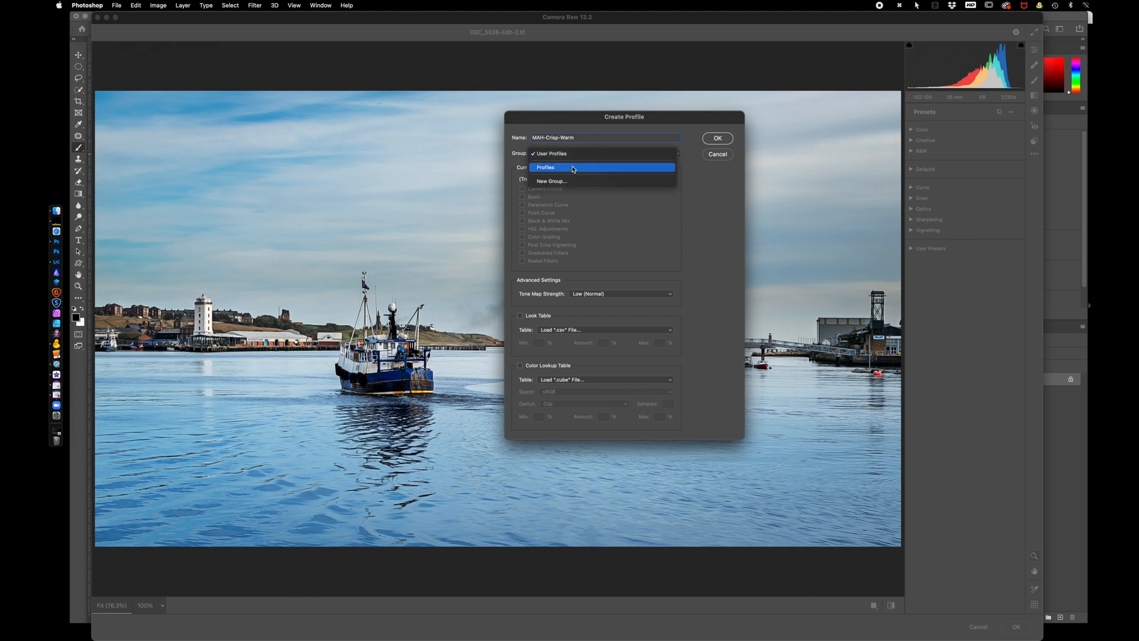
click(578, 180)
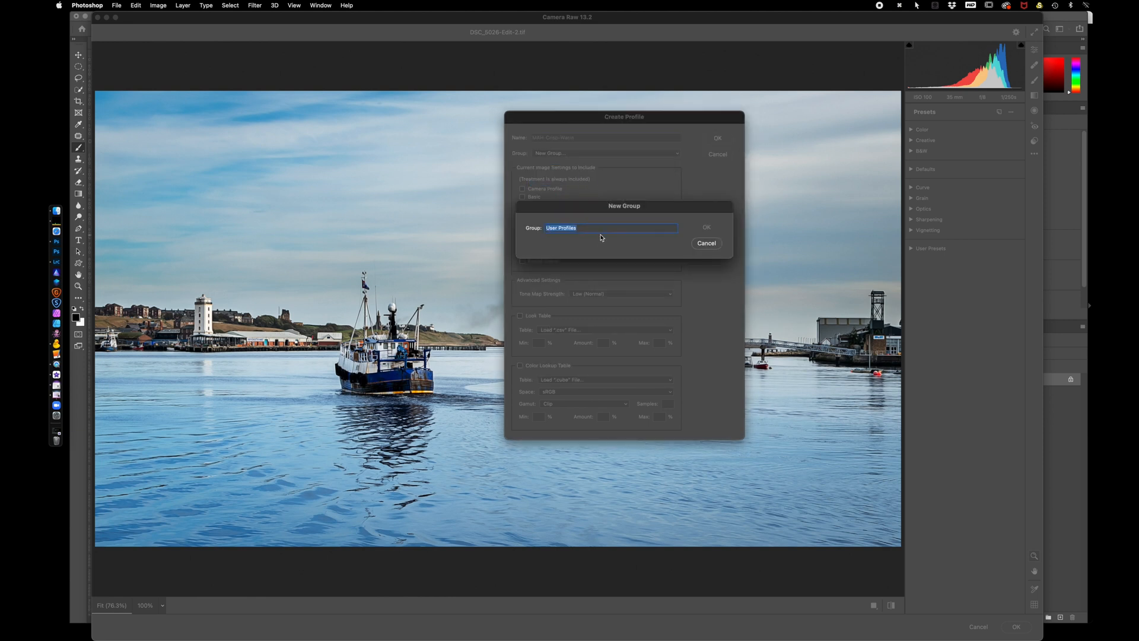
text(MAH )
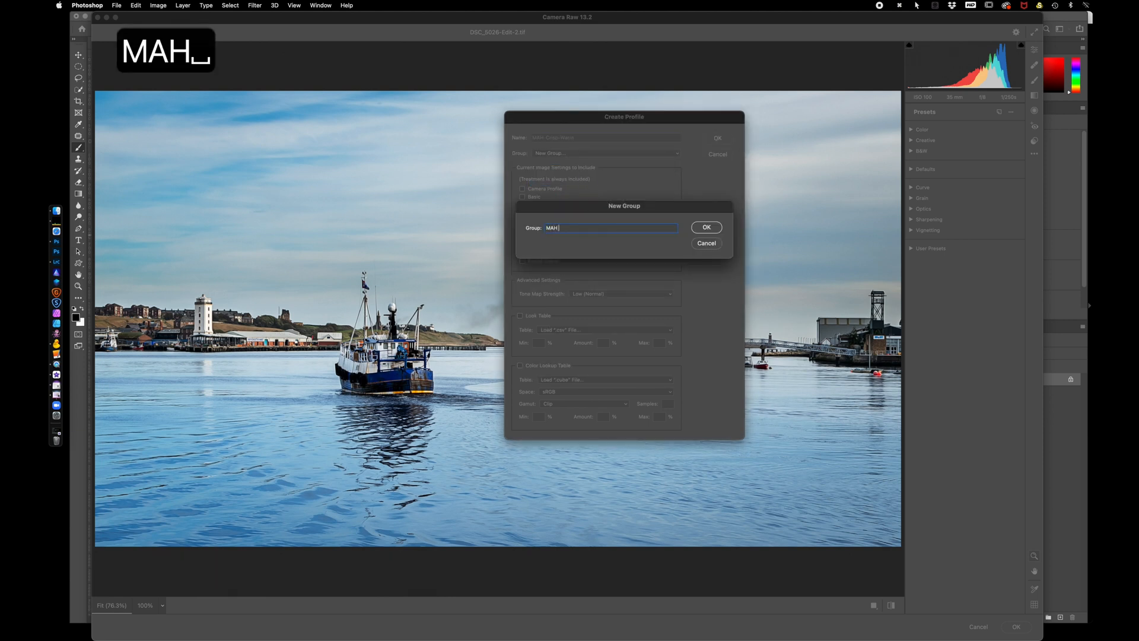
text(Prof)
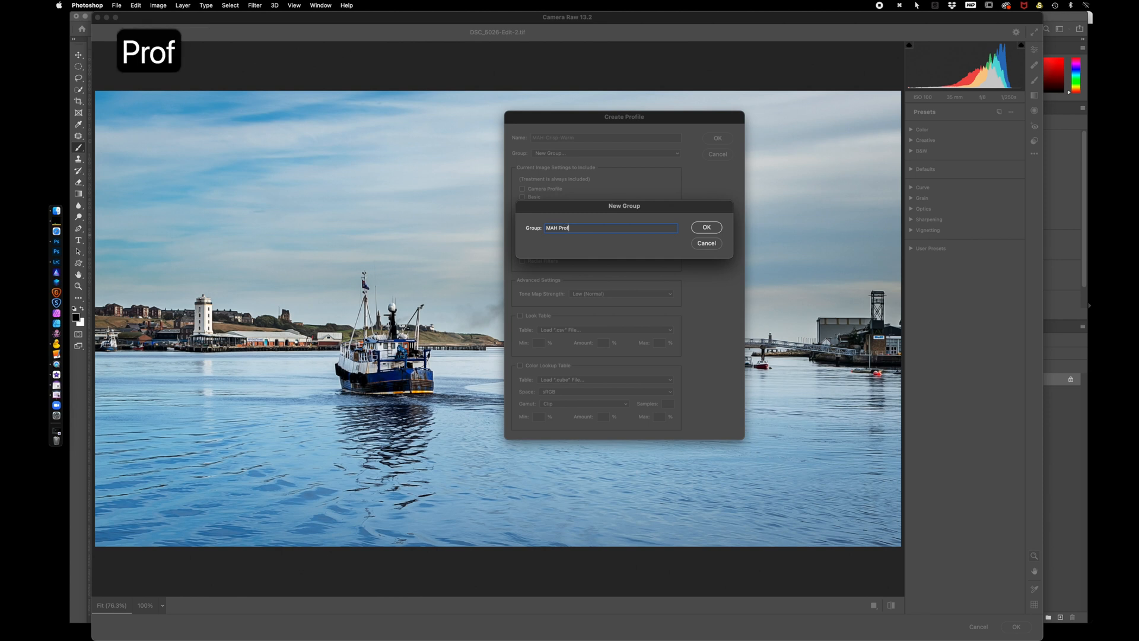
text(iles)
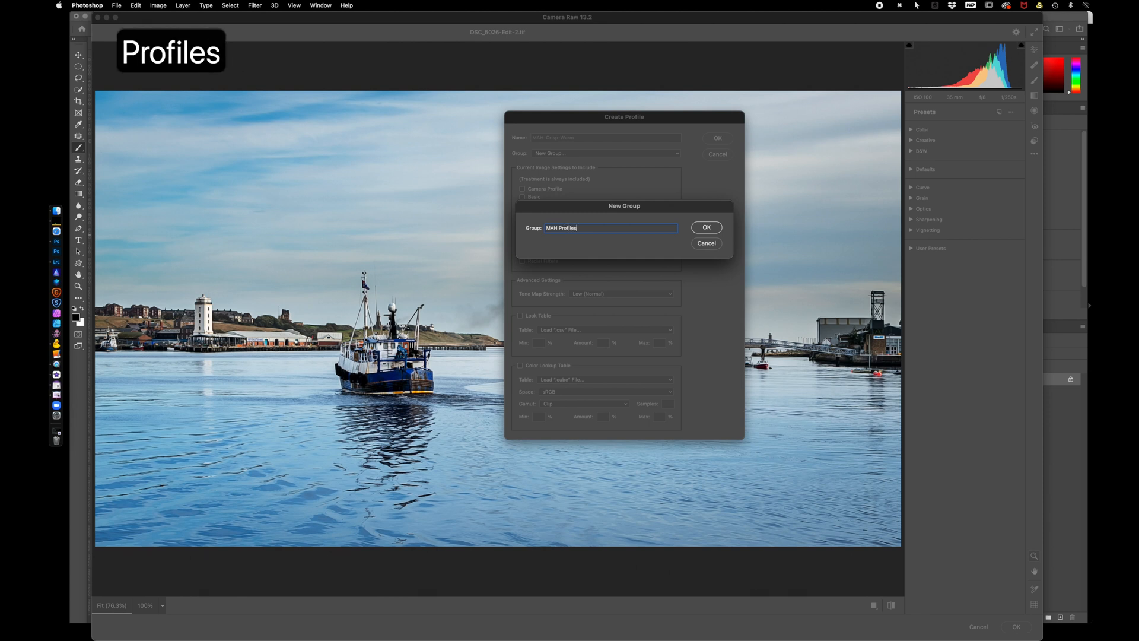
click(707, 227)
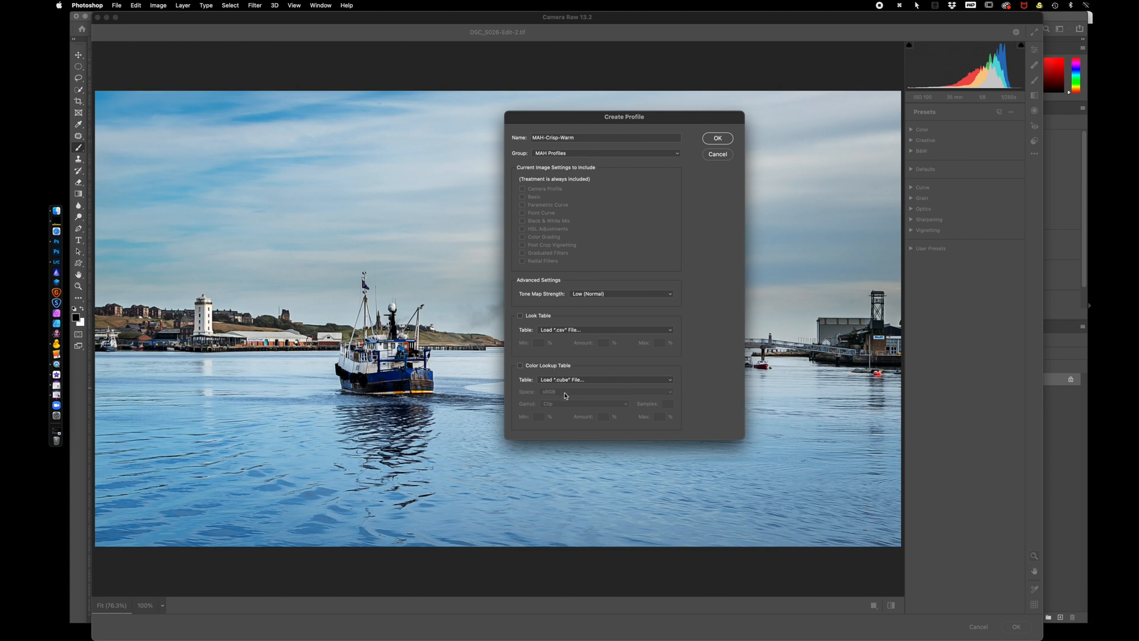
Enable the profile's Color Lookup Table with MAH-Crisp-Warm.CUBE from the Desktop and create the profile
click(521, 369)
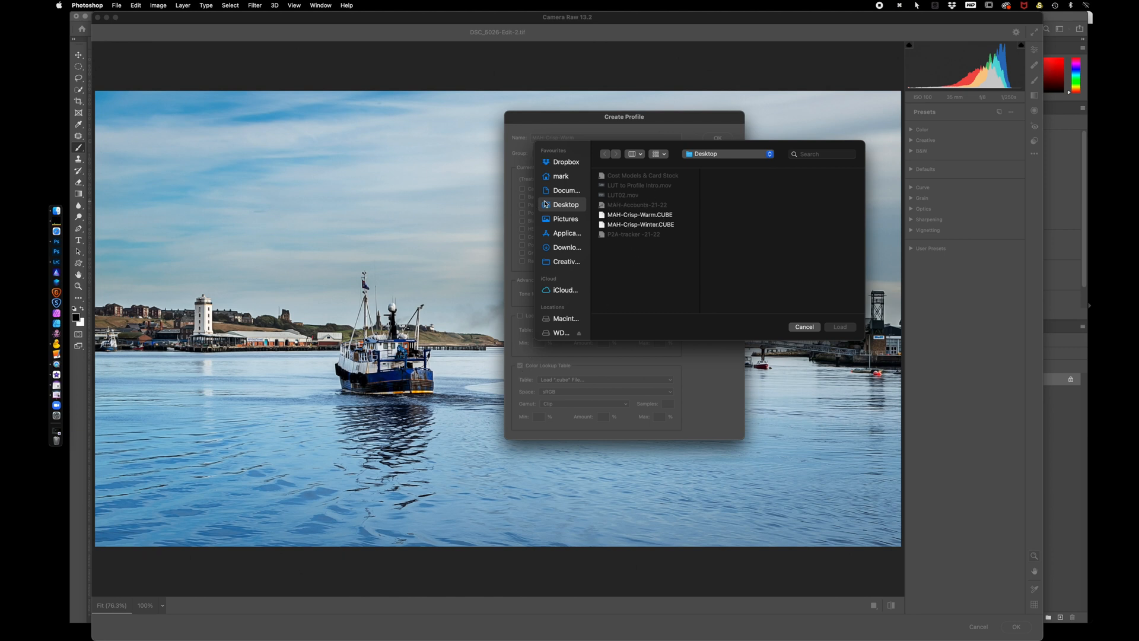
click(643, 216)
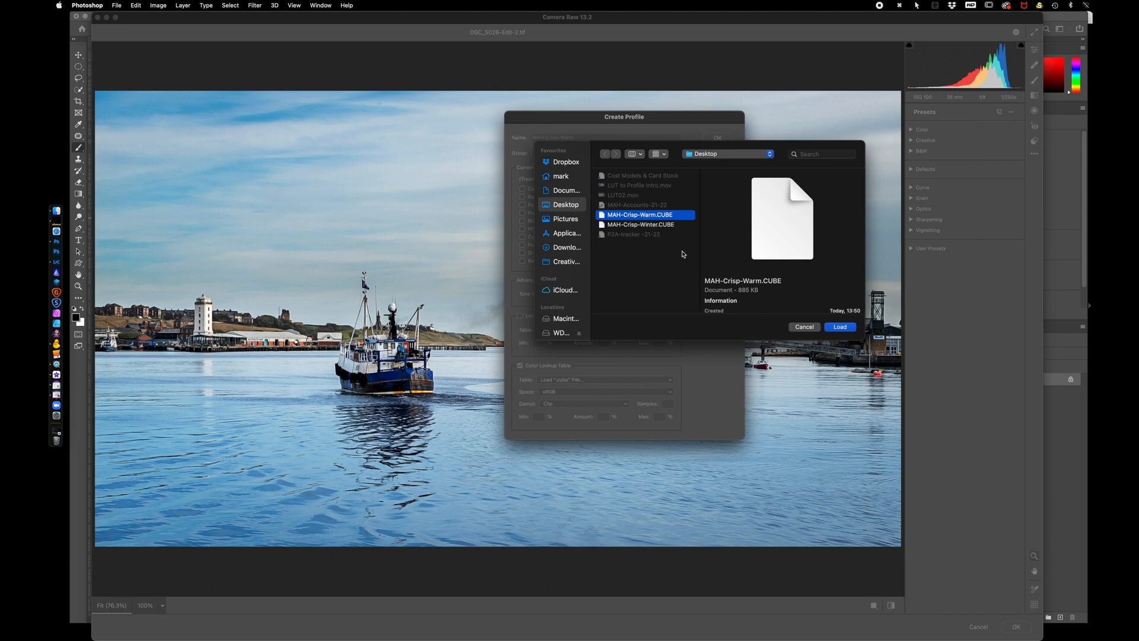
click(846, 330)
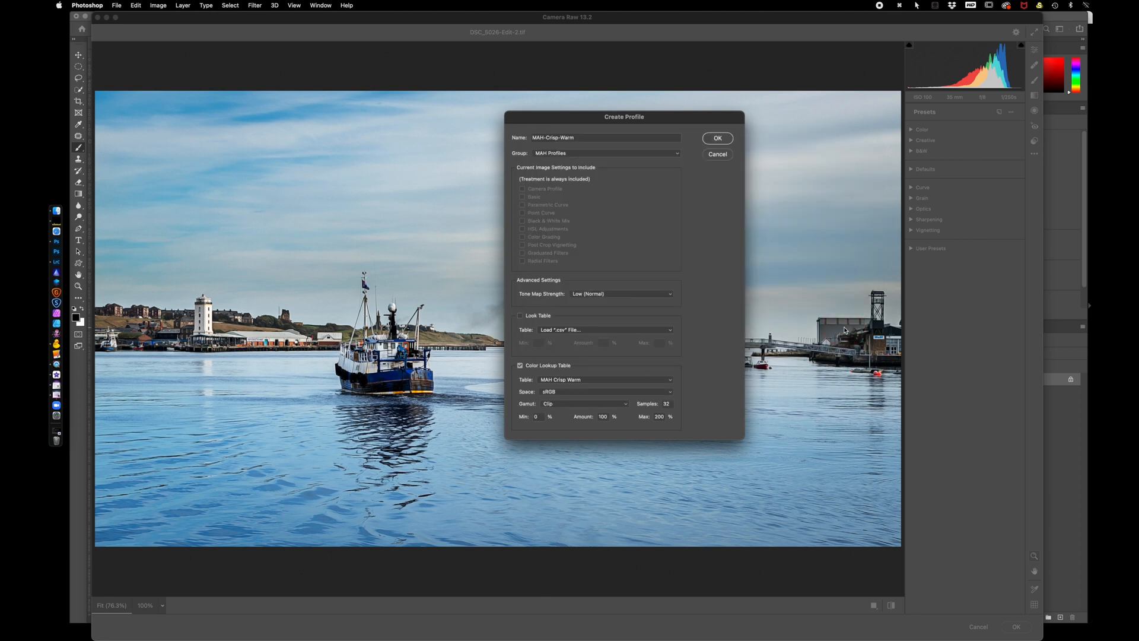
click(725, 141)
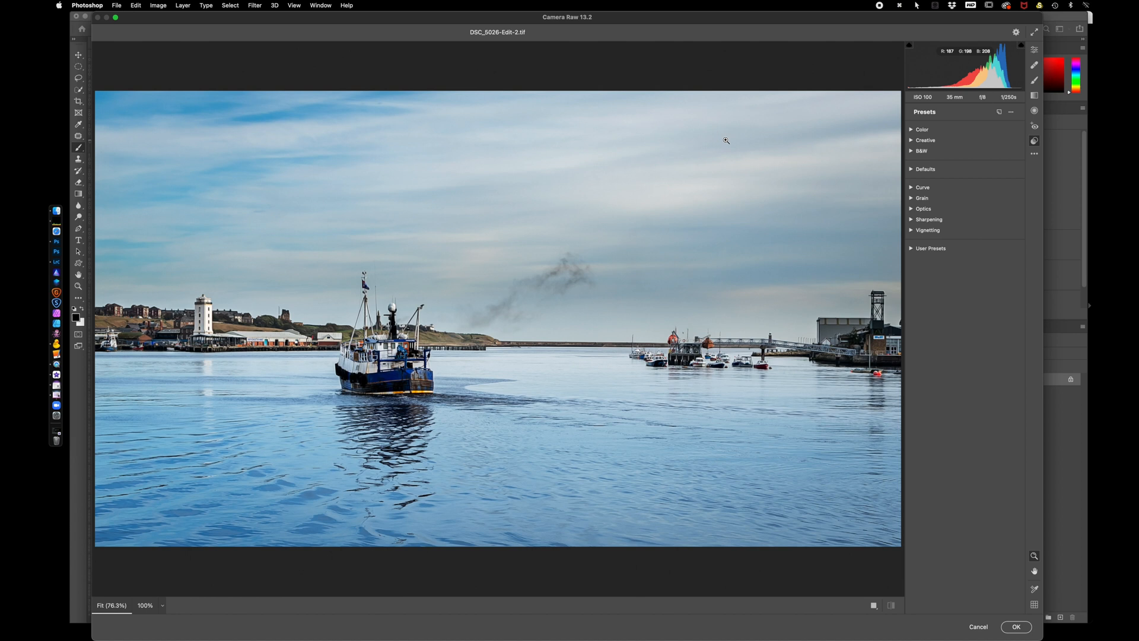
Start another Camera Raw profile in the MAH Profiles group and name it MAH-Crisp-Winter
key(alt)
alt+click(999, 114)
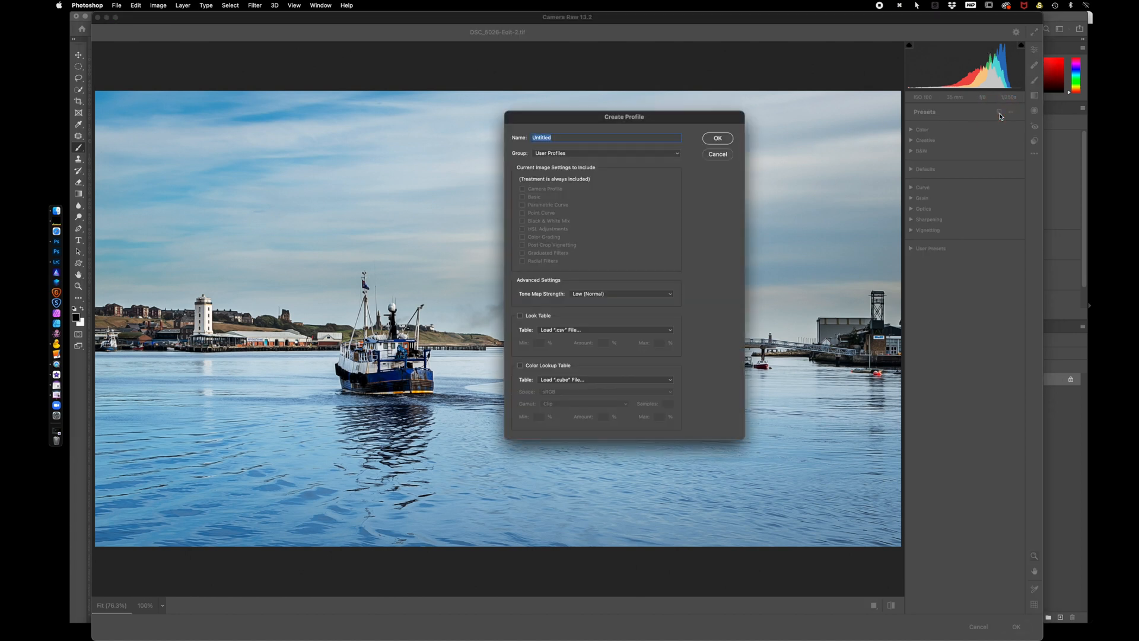
click(575, 156)
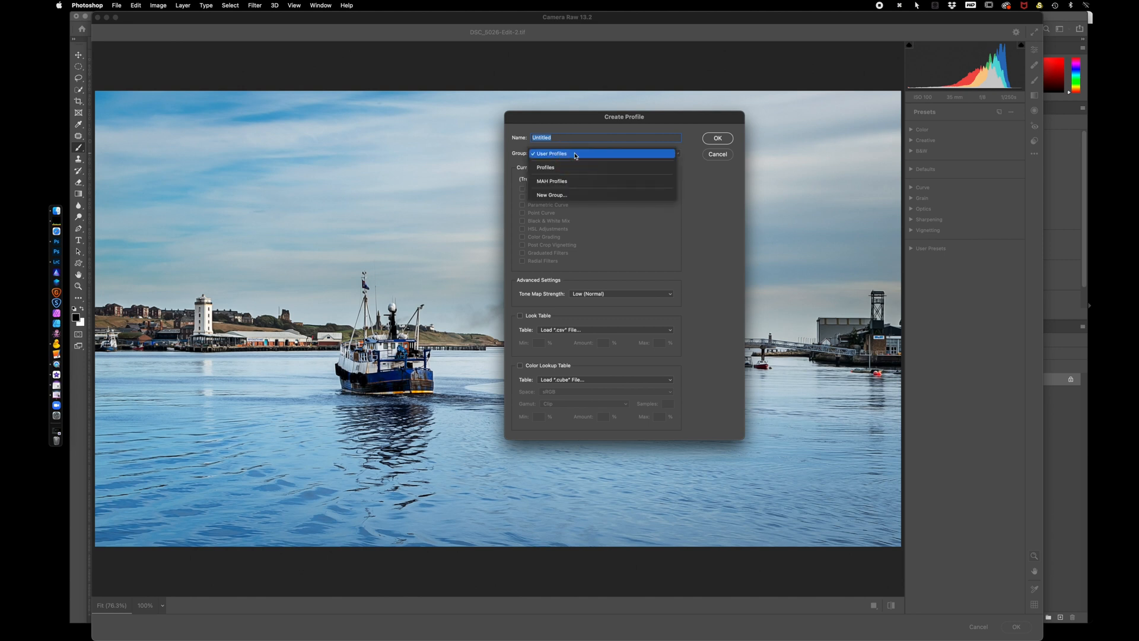
click(573, 181)
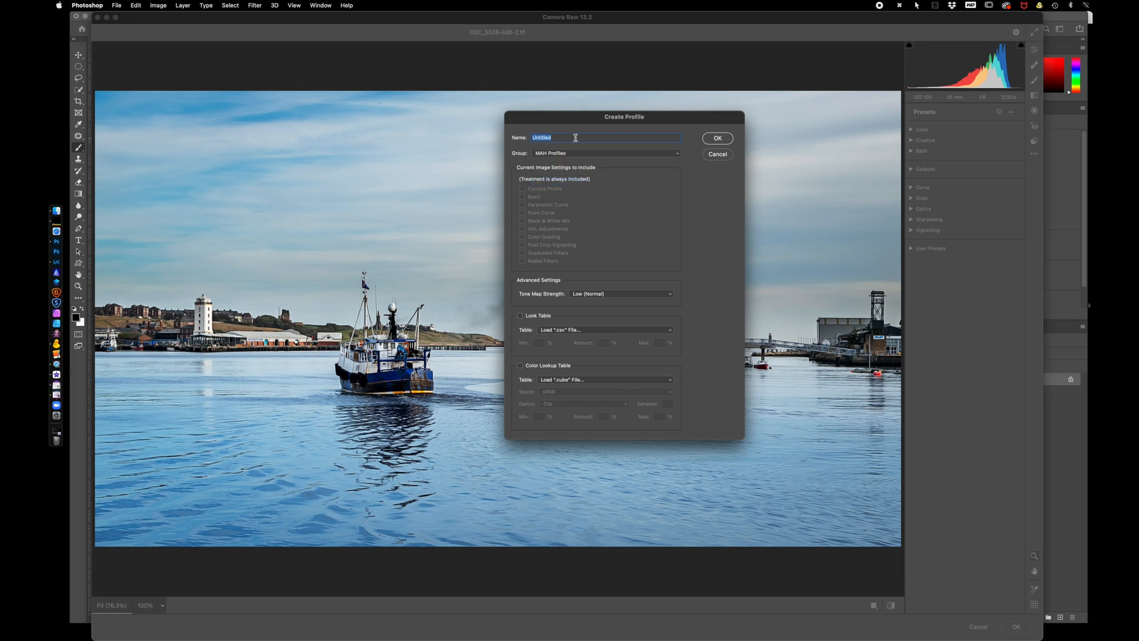
text(MAH-Cri)
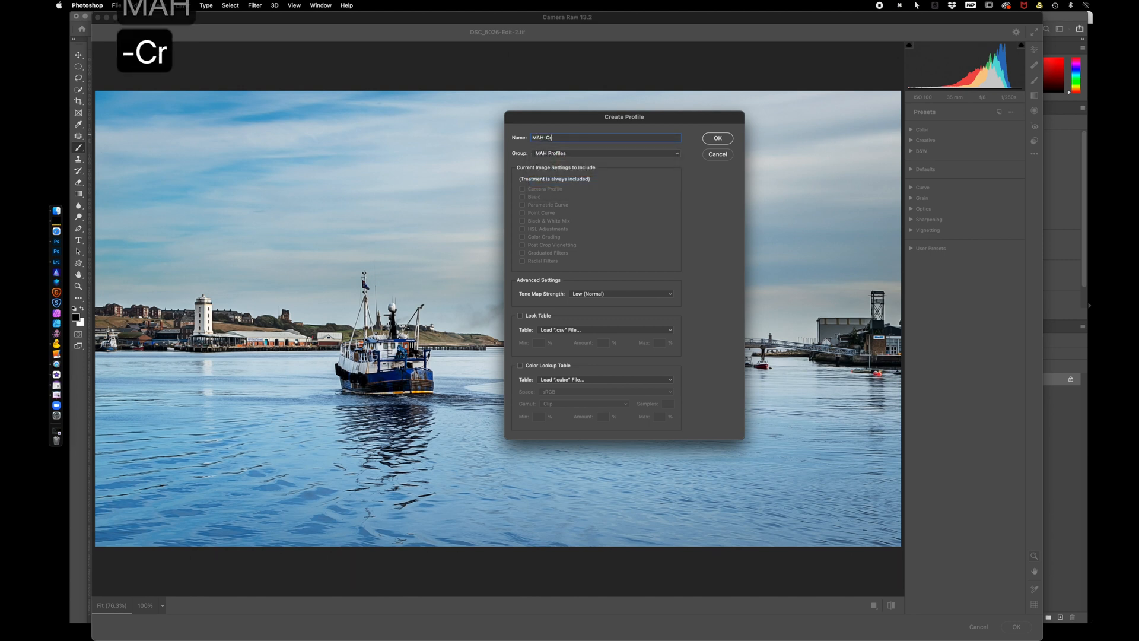
text(sp-Winter)
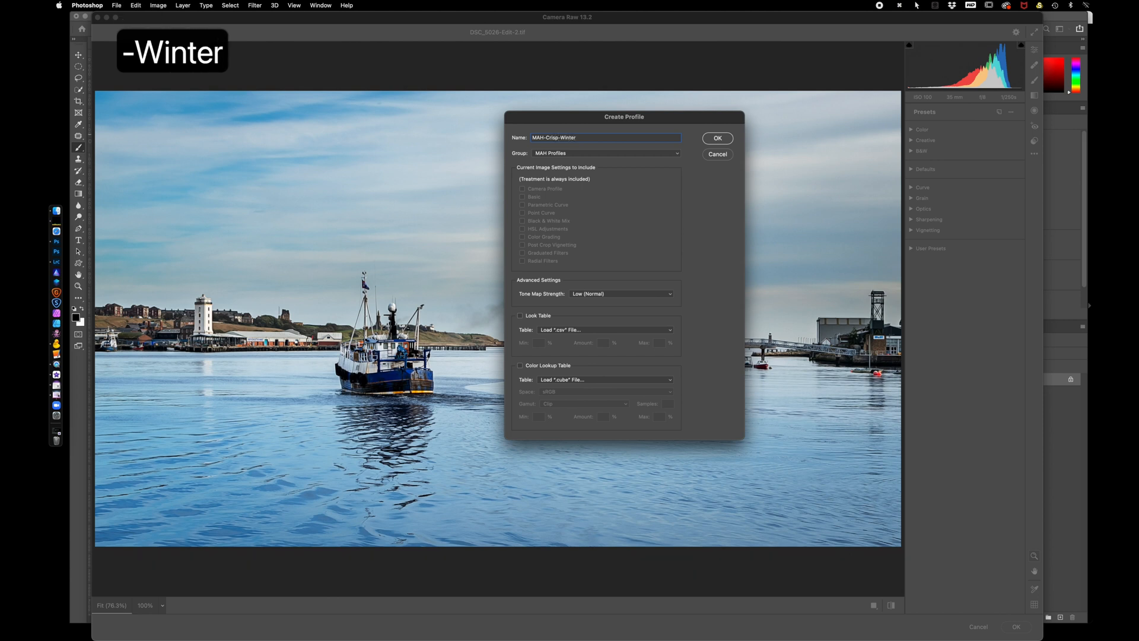
Load MAH-Crisp-Winter.CUBE as the winter profile's Color Lookup Table and create the profile
click(520, 365)
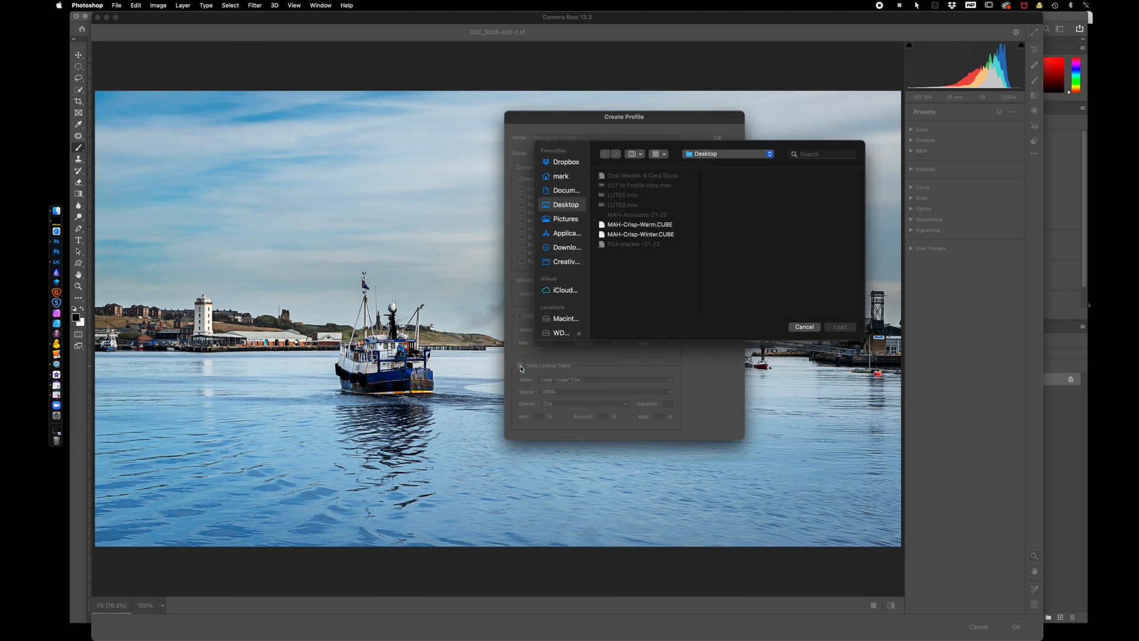
click(639, 236)
click(838, 327)
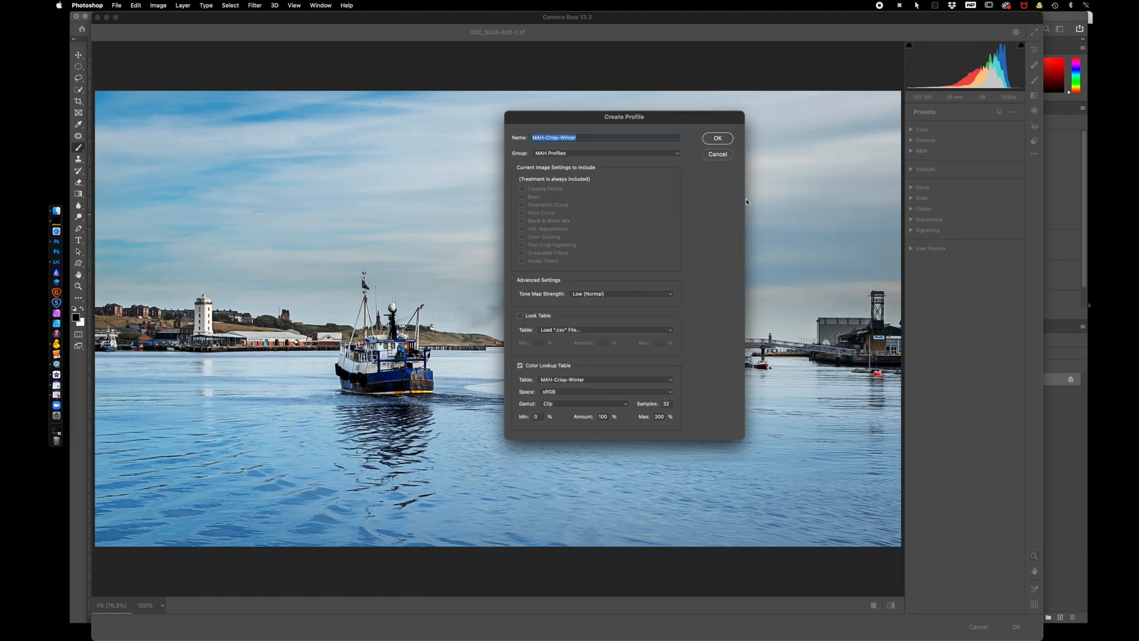
click(717, 139)
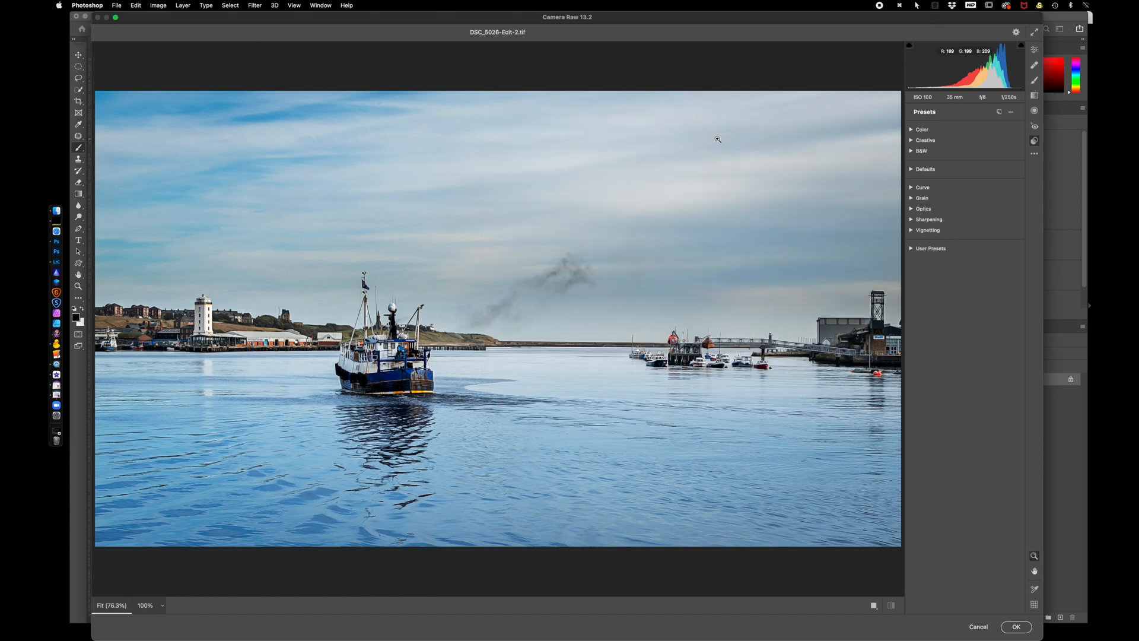
click(1035, 51)
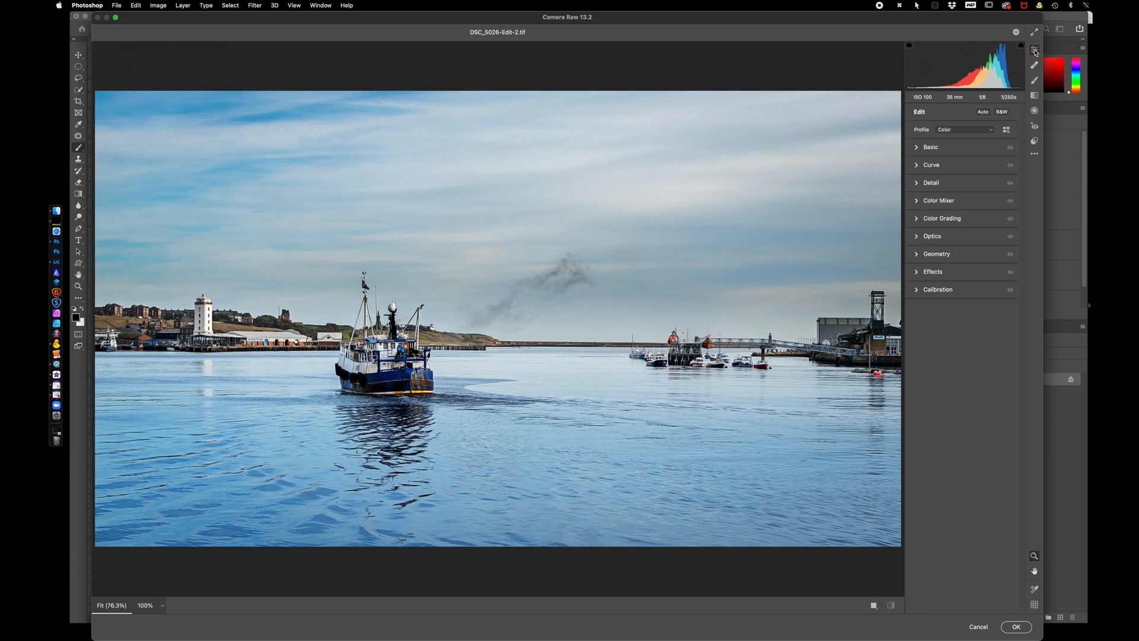
click(1007, 130)
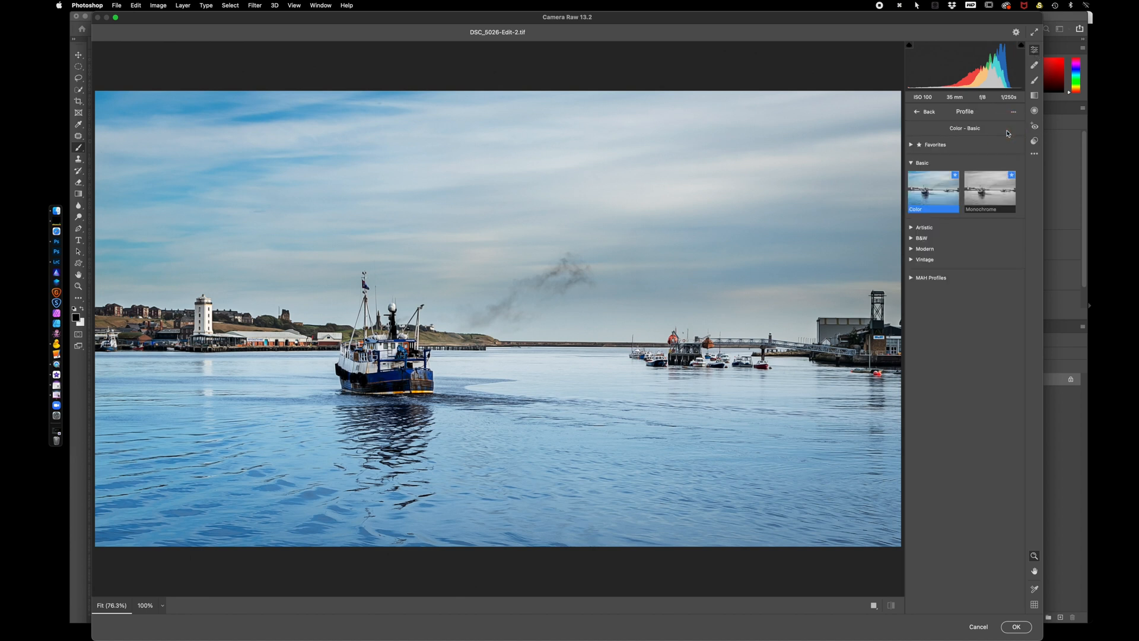
click(913, 278)
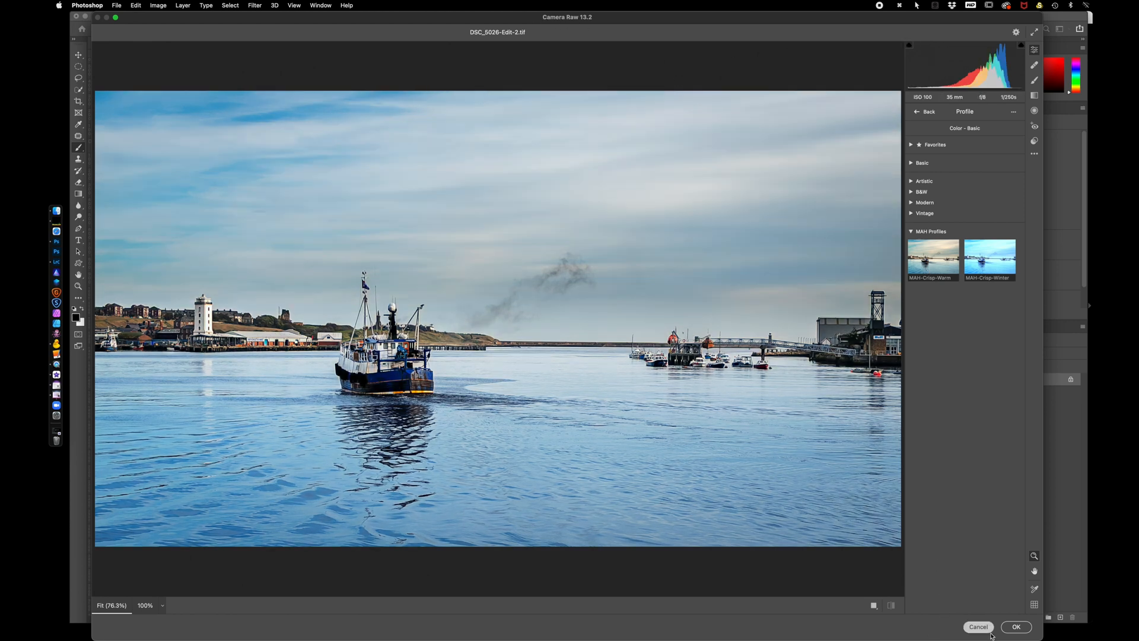
click(1017, 628)
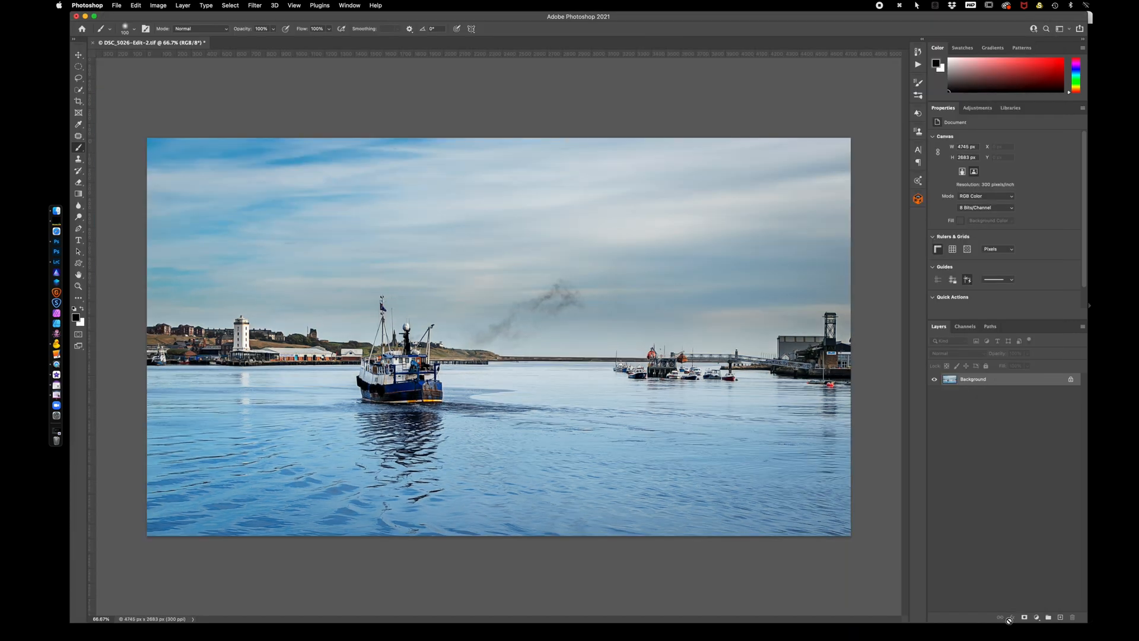
Close DSC_5026-Edit-2.tif without saving and show the same photo in Lightroom Classic's Develop module at Fit zoom
click(92, 43)
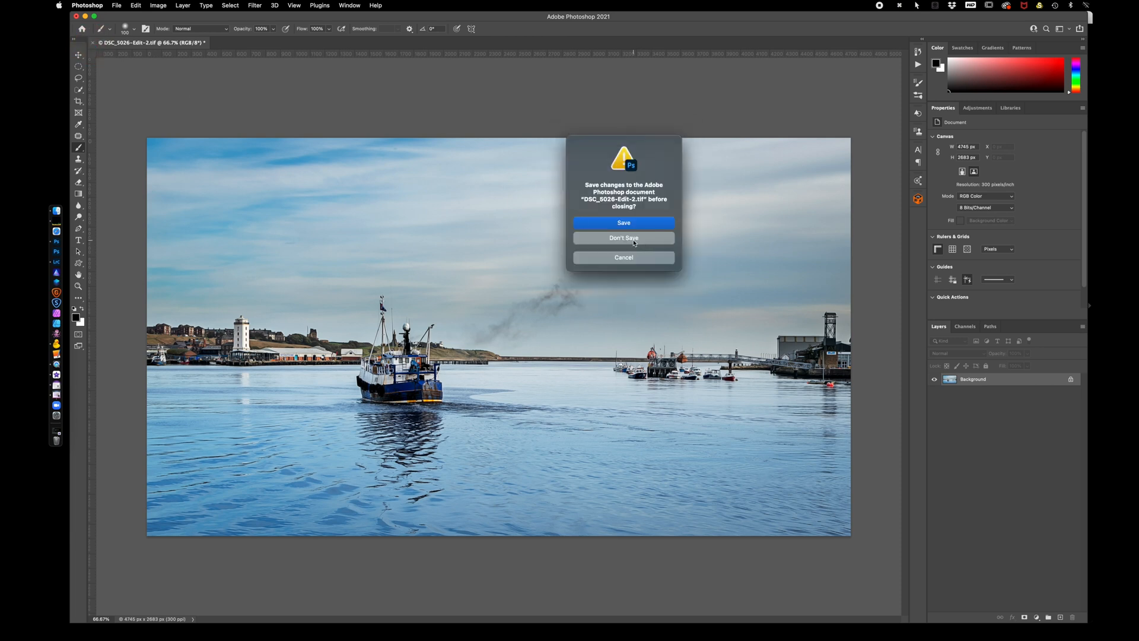
click(623, 238)
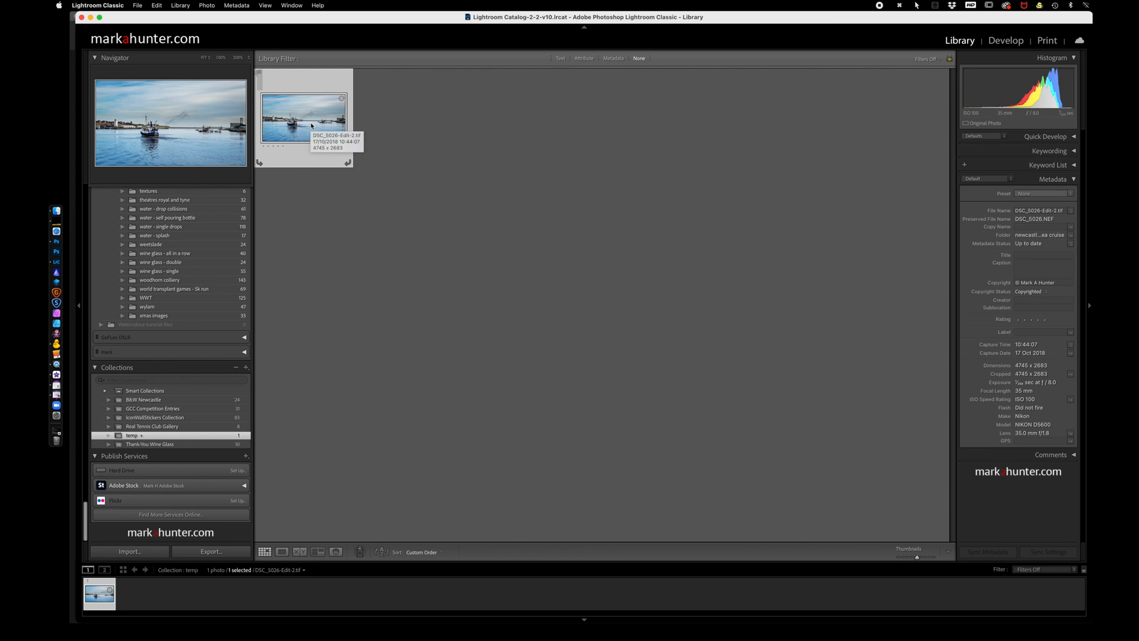
key(d)
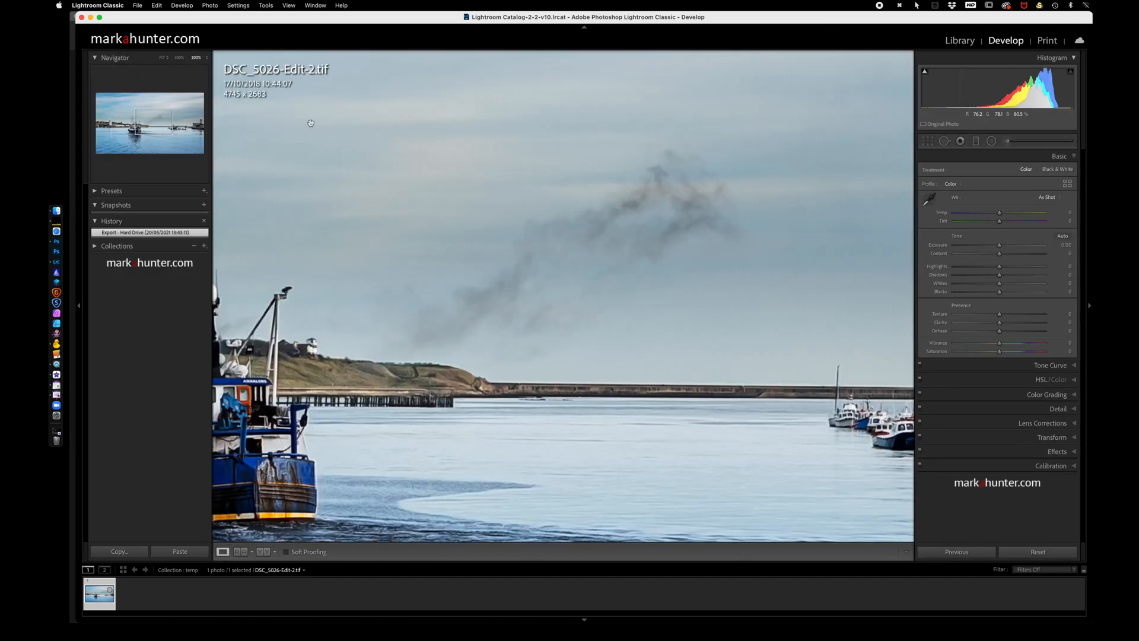
click(162, 58)
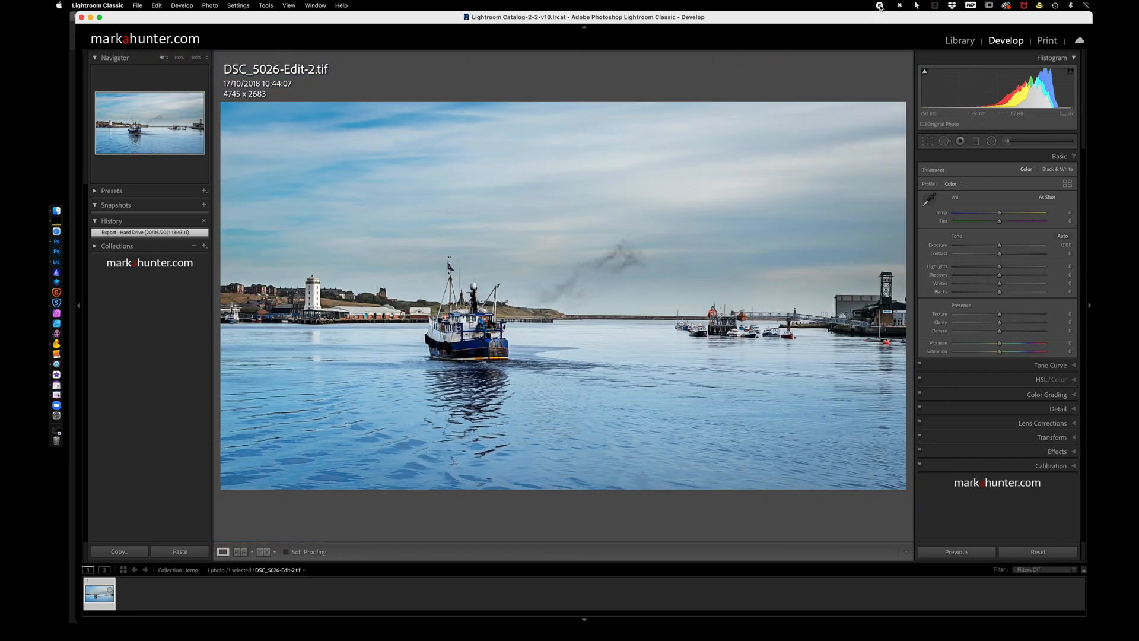
Look through the Vintage, Modern, B&W and Artistic groups in Lightroom's Profile Browser for the MAH profiles
click(1067, 185)
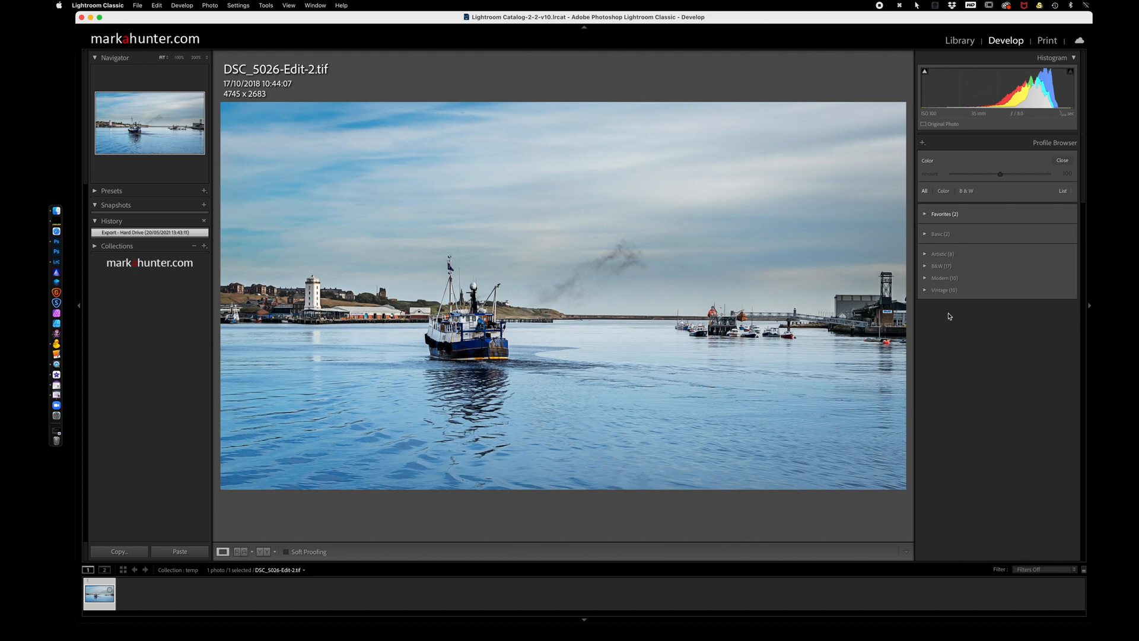
click(926, 291)
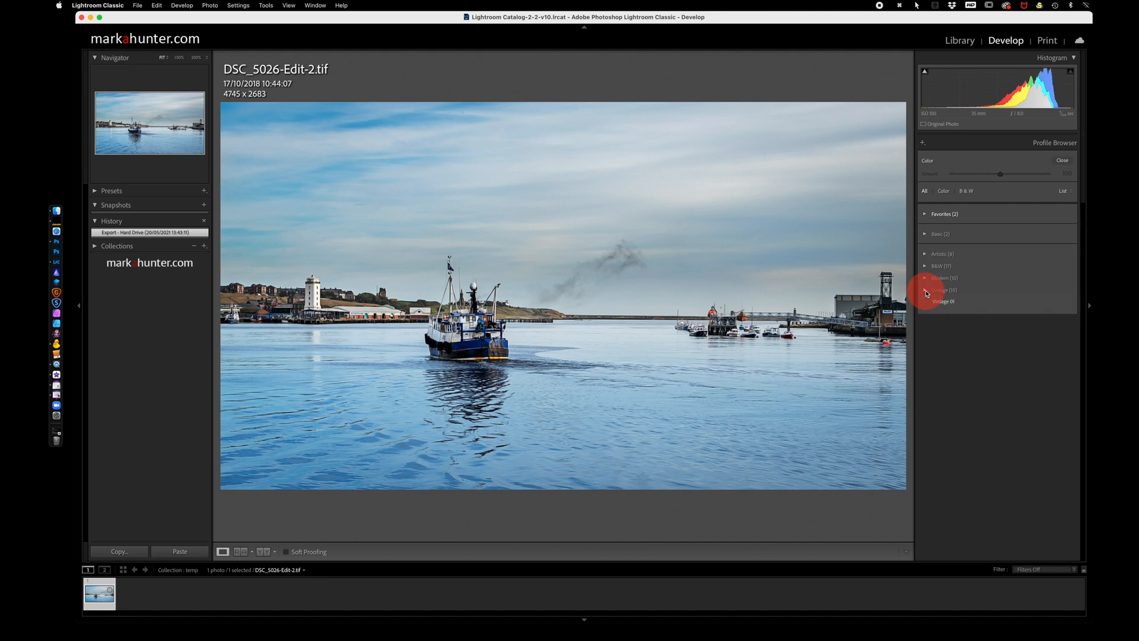
click(925, 290)
click(924, 278)
click(924, 278)
click(924, 267)
click(924, 267)
click(925, 254)
click(925, 255)
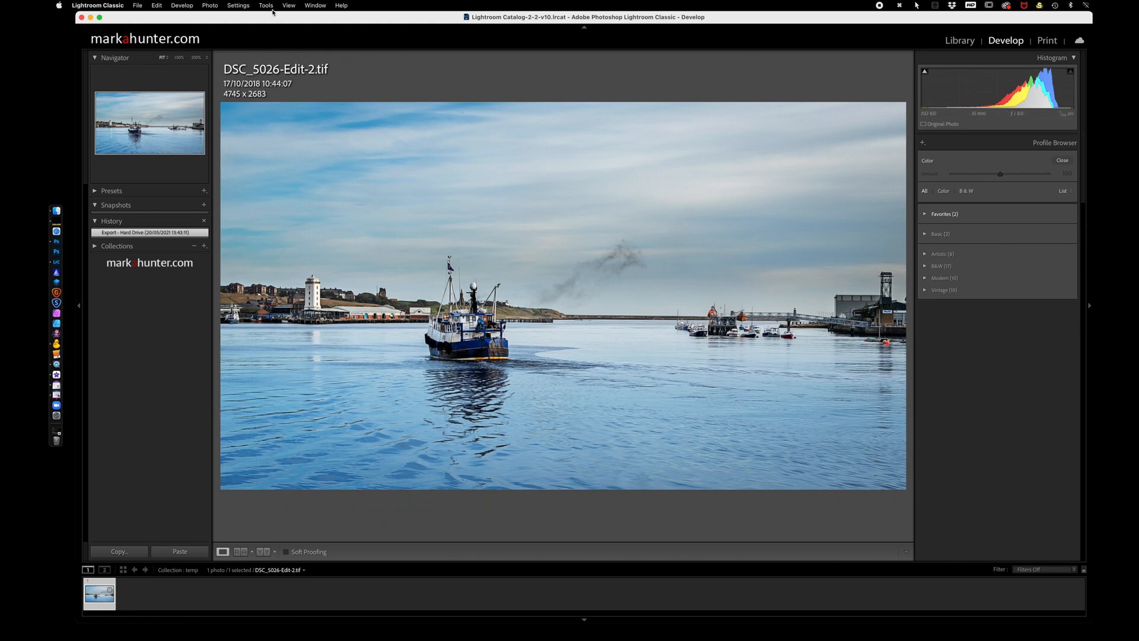
Restart Lightroom Classic and open the Profile Browser for DSC_5026-Edit-2.tif in the Develop module
click(82, 19)
click(350, 178)
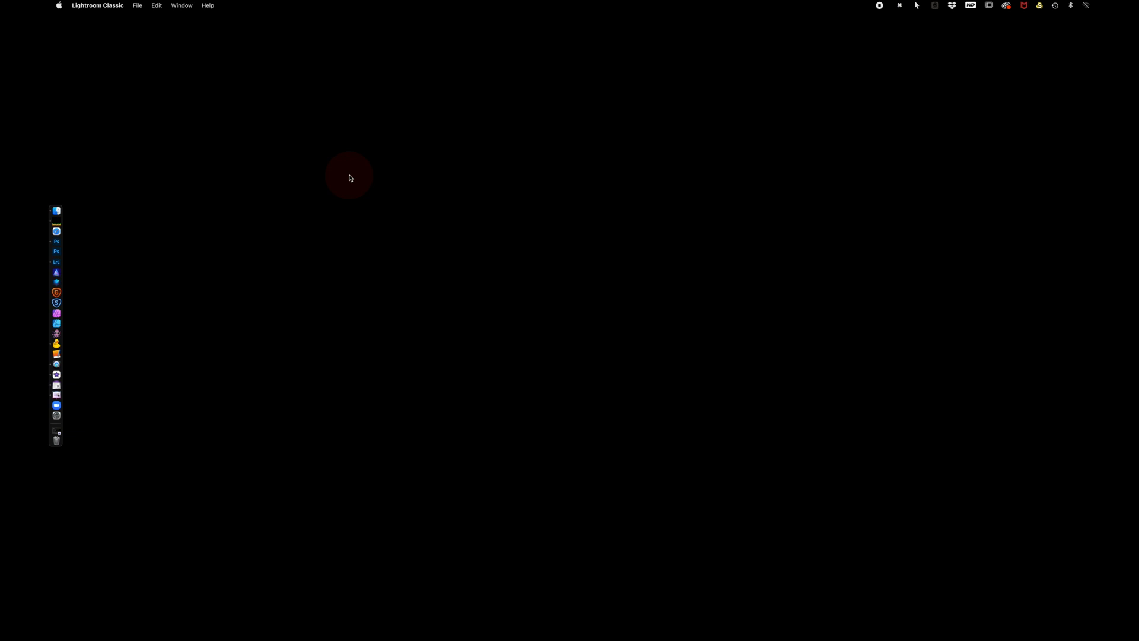
click(56, 262)
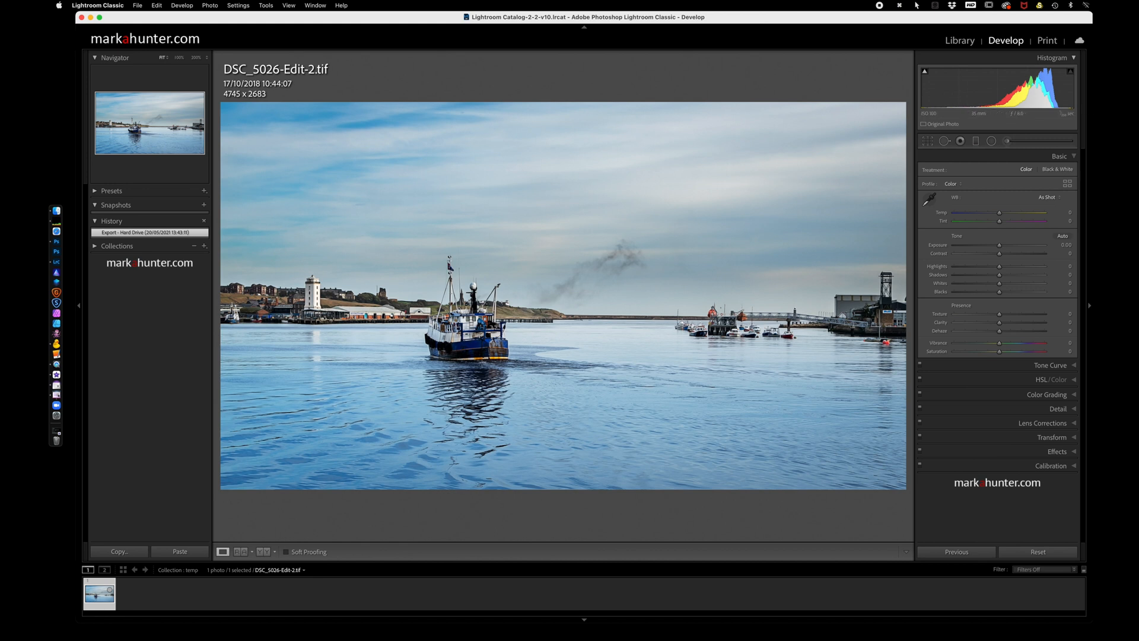
click(1067, 184)
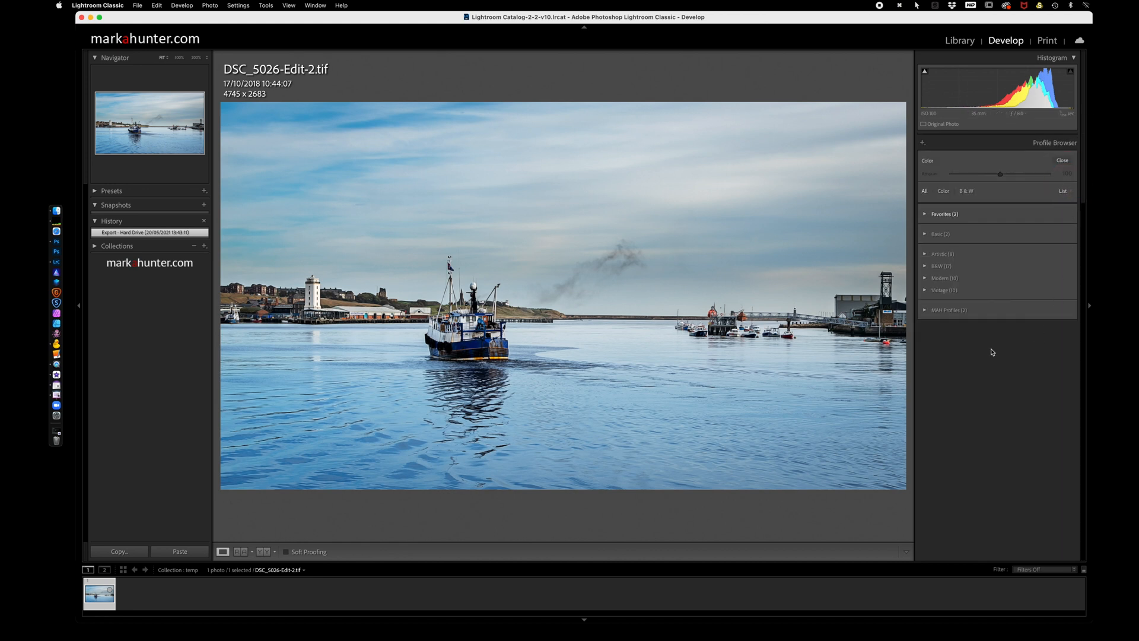
Try MAH-Crisp-Winter from the MAH Profiles group at a reduced amount, and apply MAH-Crisp-Warm to the photo instead
click(925, 310)
click(948, 322)
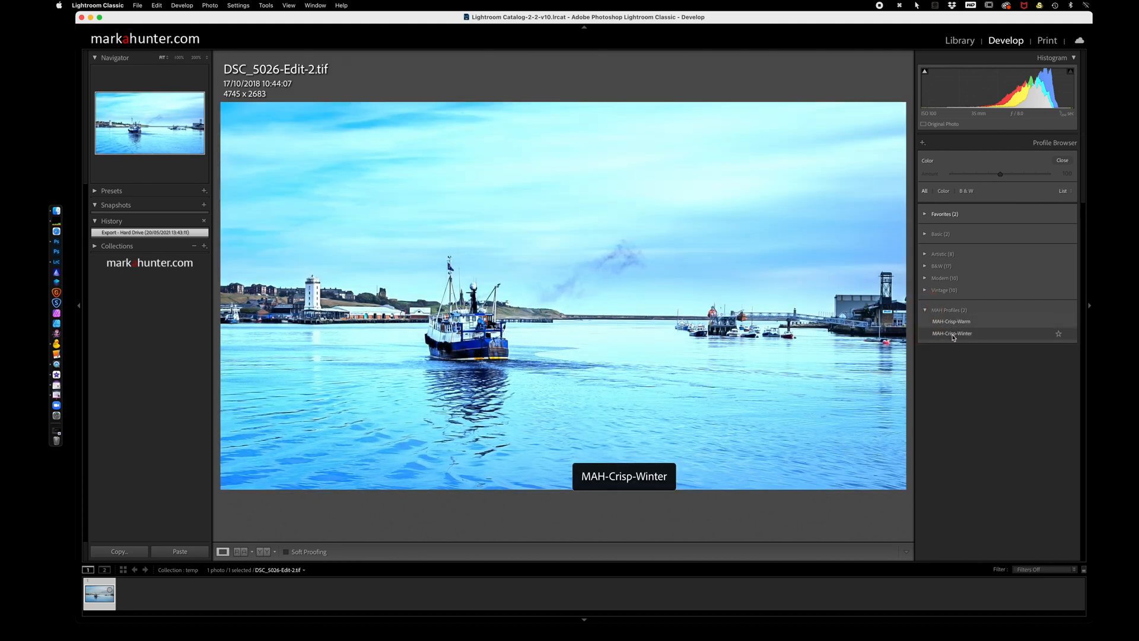
click(952, 334)
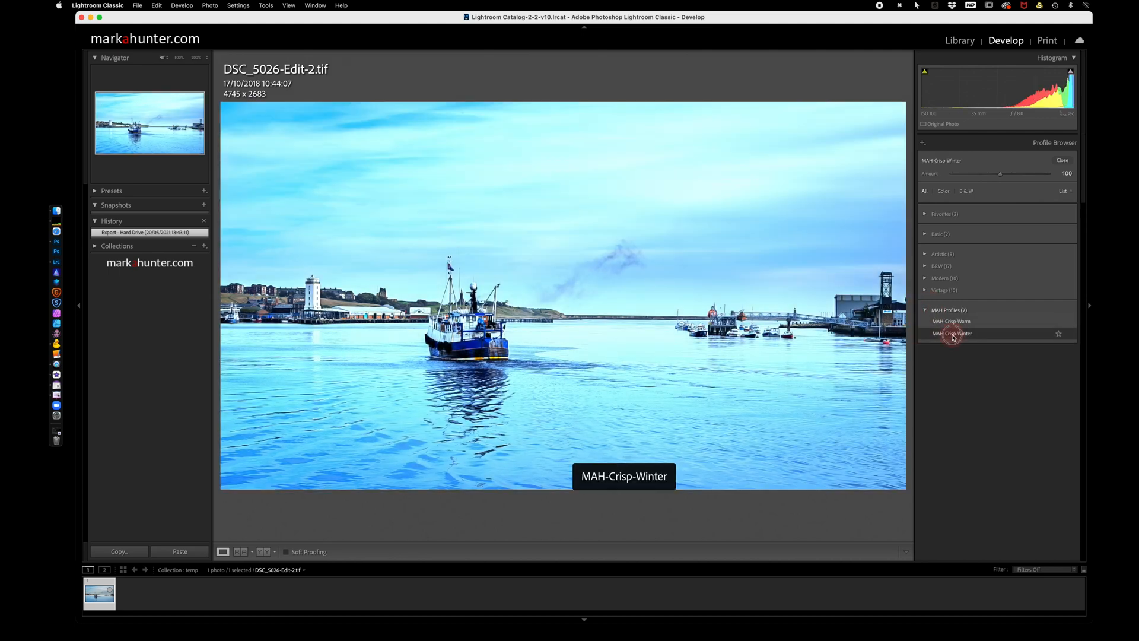
drag(1000, 174, 961, 181)
click(955, 322)
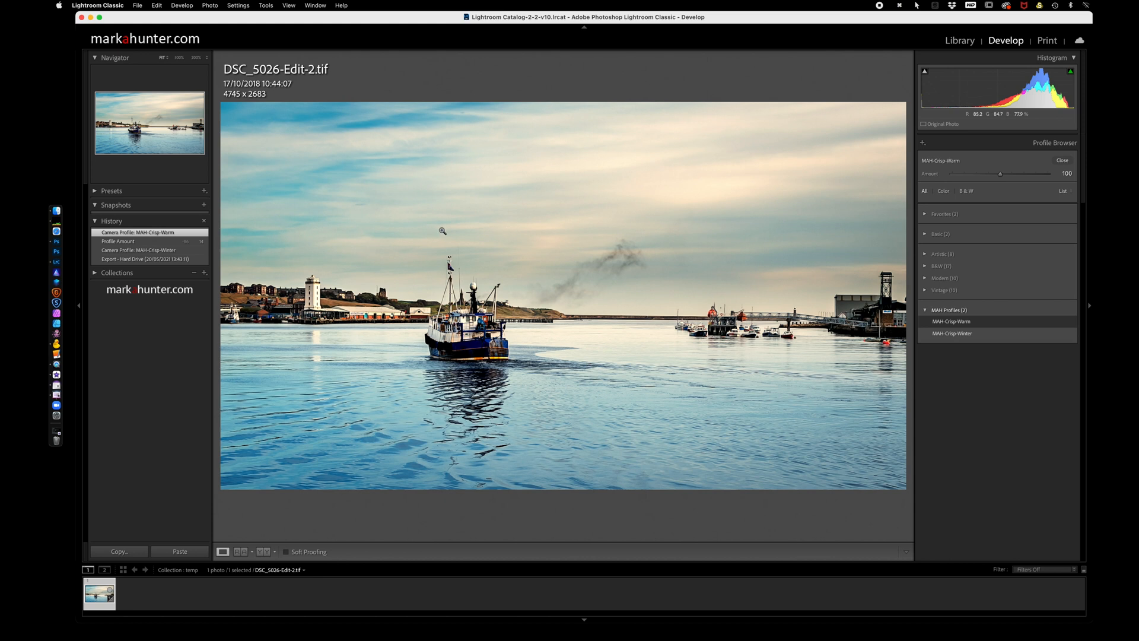
Send the photo from Lightroom Classic to Adobe Photoshop 2021 using the Edit Original option
right_click(410, 201)
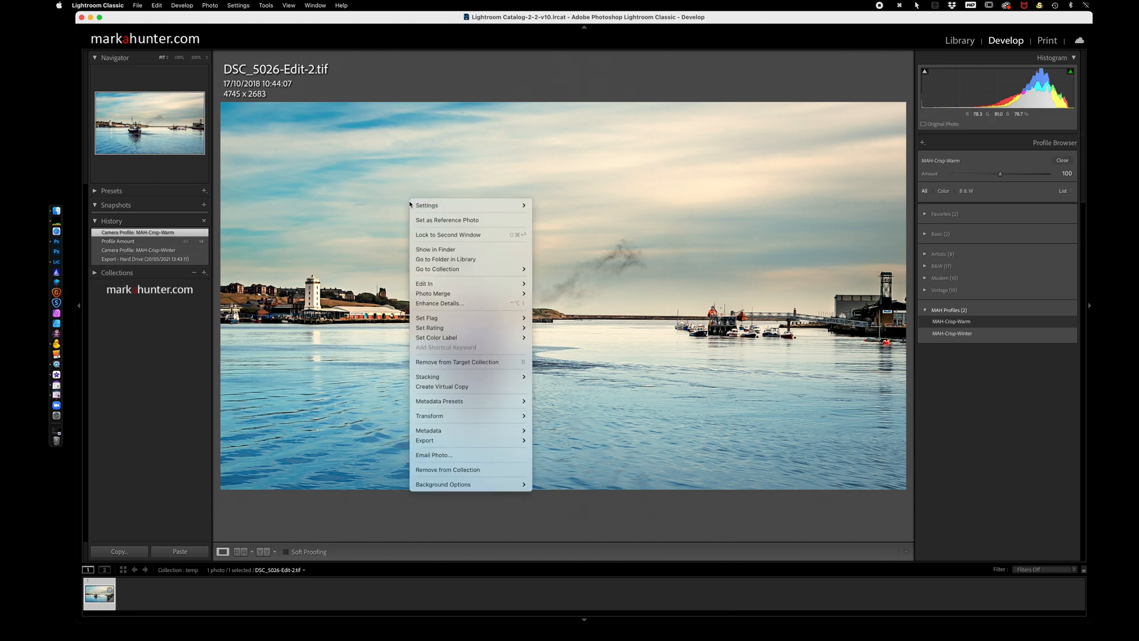
mouse_move(450, 286)
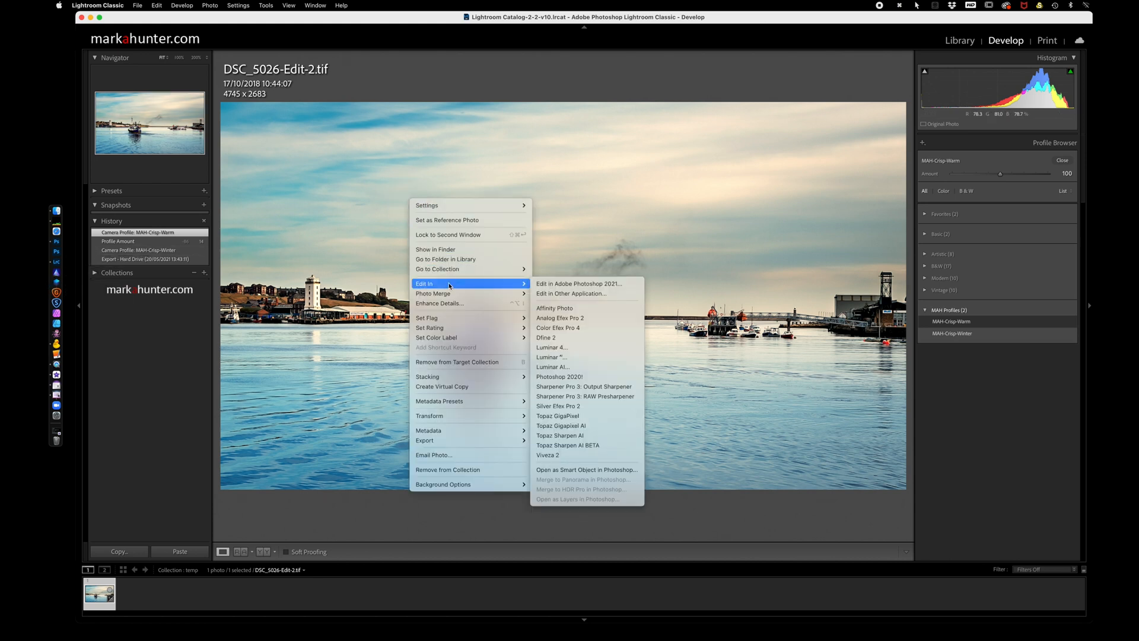
click(564, 284)
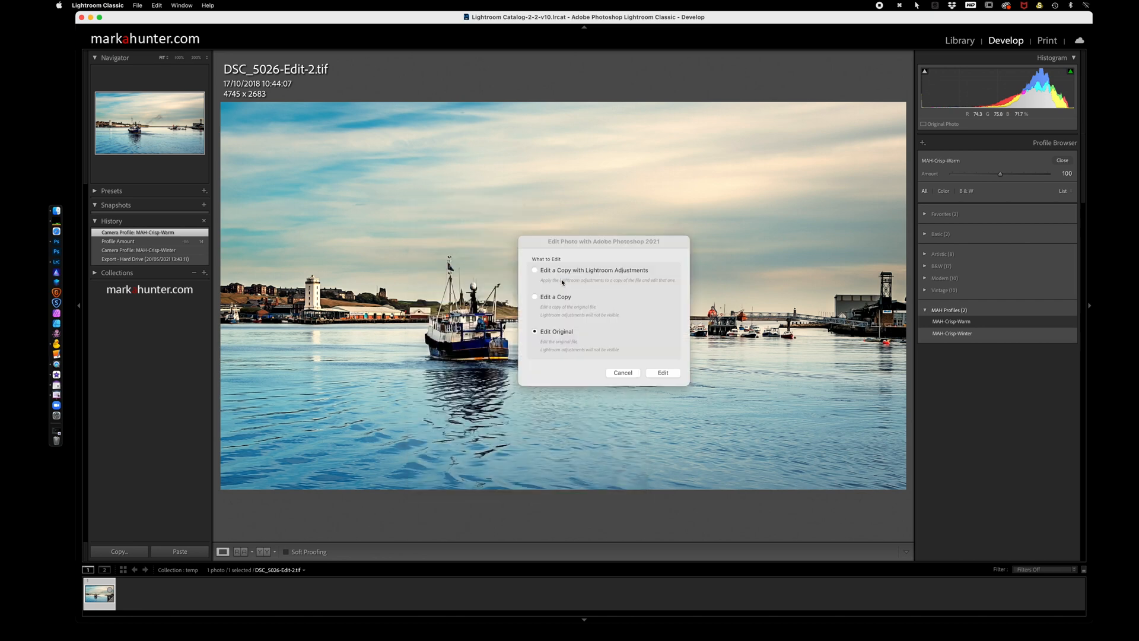
click(662, 372)
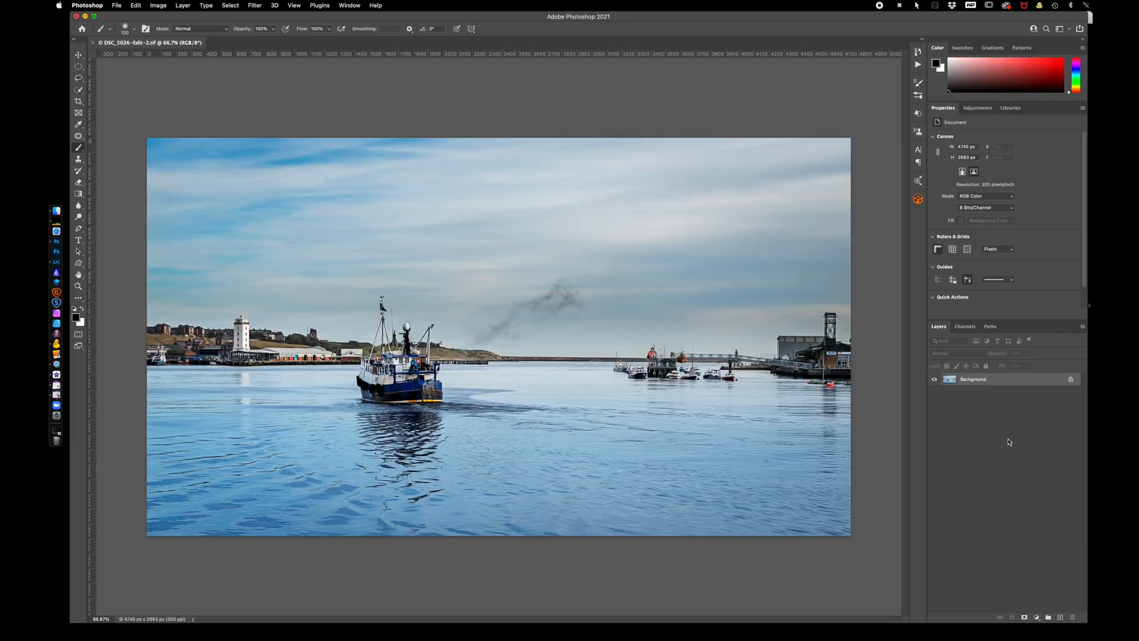
Add a Color Lookup adjustment layer above the Background, try the 2Strip.look 3D LUT, and settle on 3Strip.look
click(1036, 616)
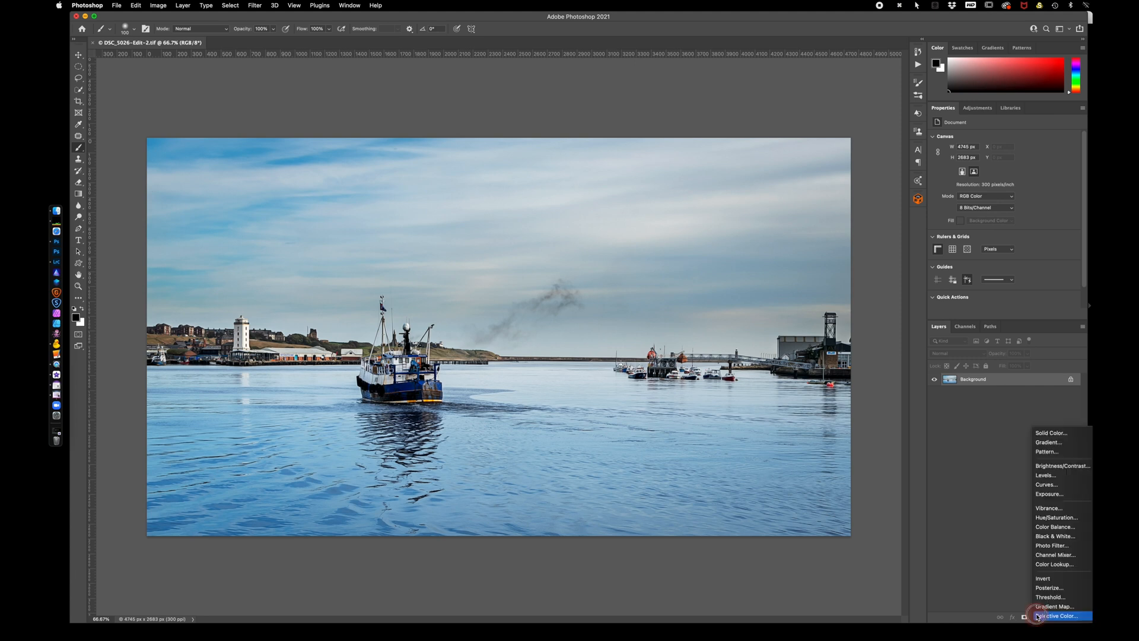
click(1051, 563)
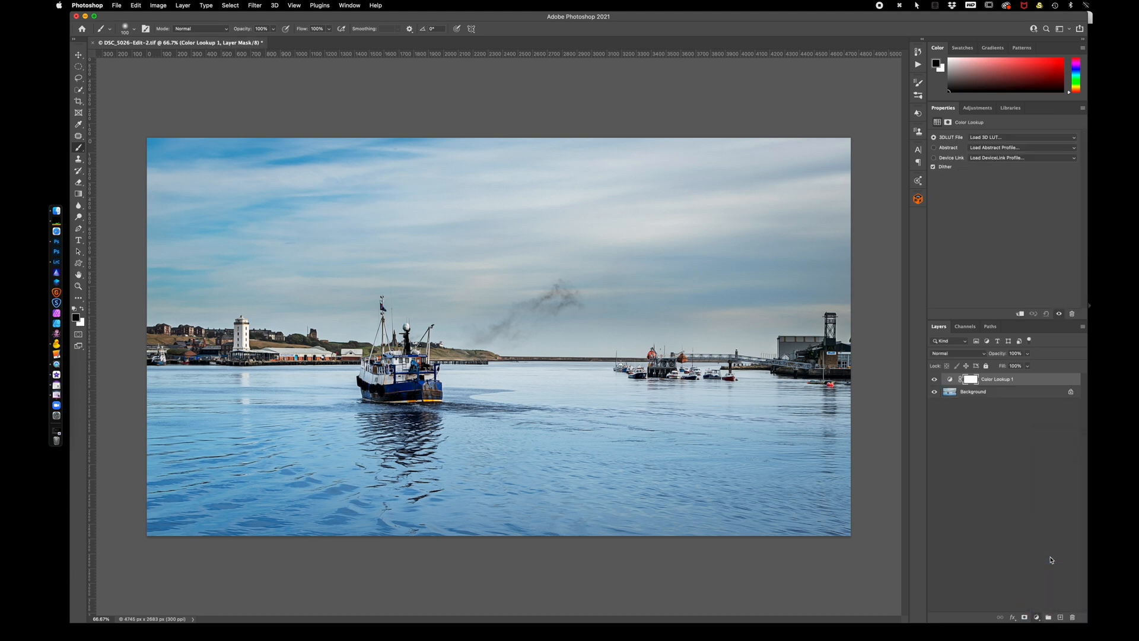
click(1009, 138)
click(999, 163)
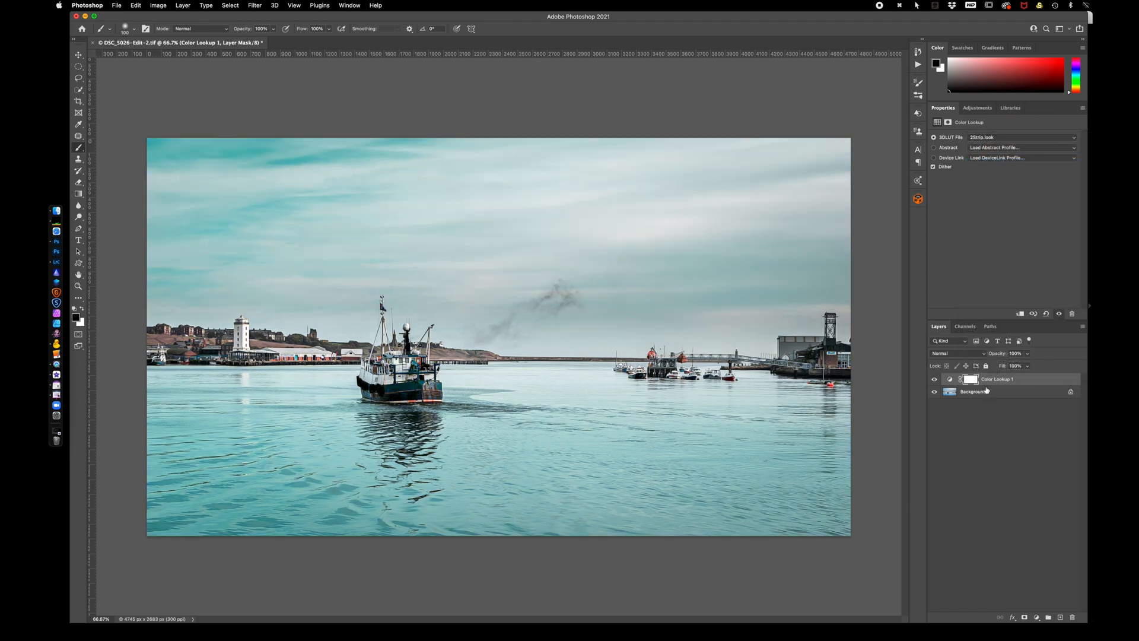
click(989, 139)
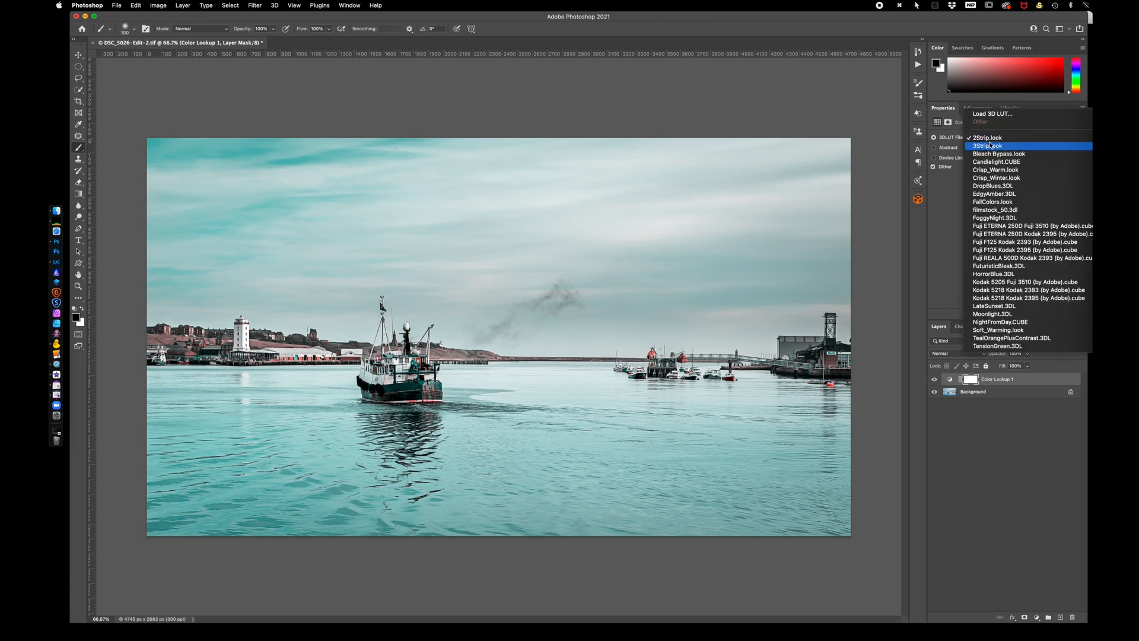
click(989, 147)
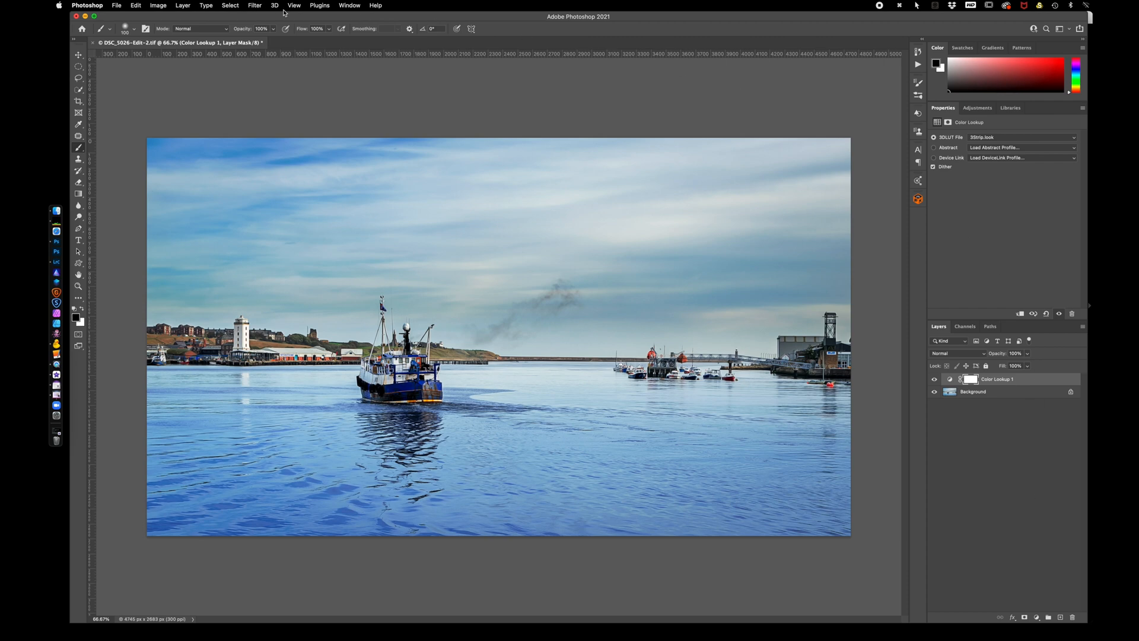
View the Create Profile dialog in the Camera Raw Filter for the Background layer, and cancel both the dialog and the filter
click(255, 7)
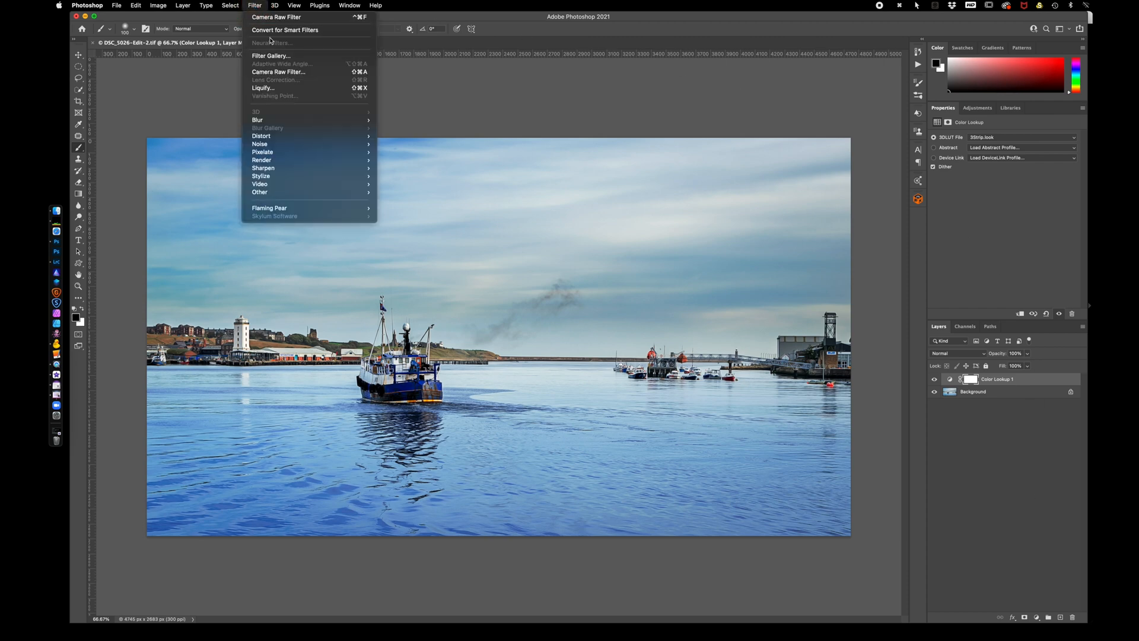
click(279, 72)
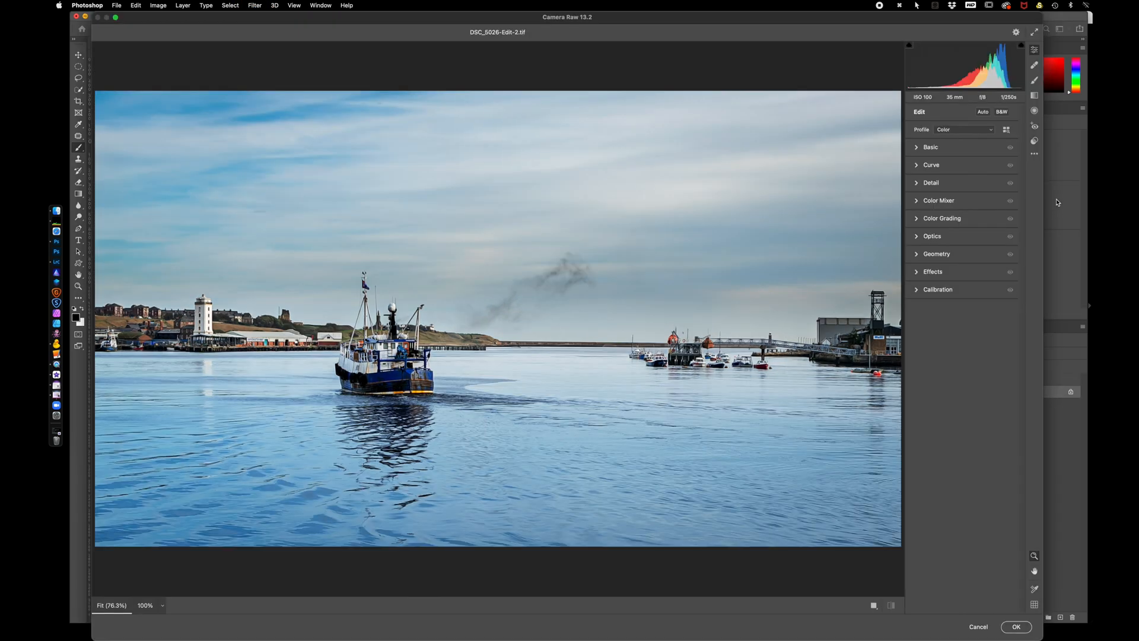
click(1035, 141)
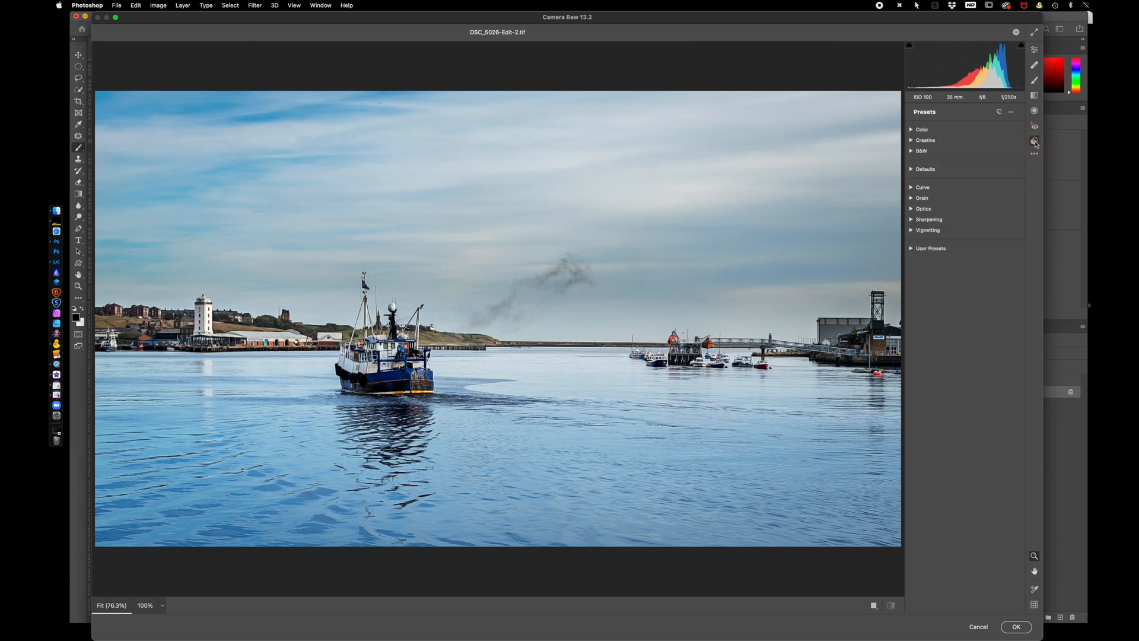
alt+click(999, 113)
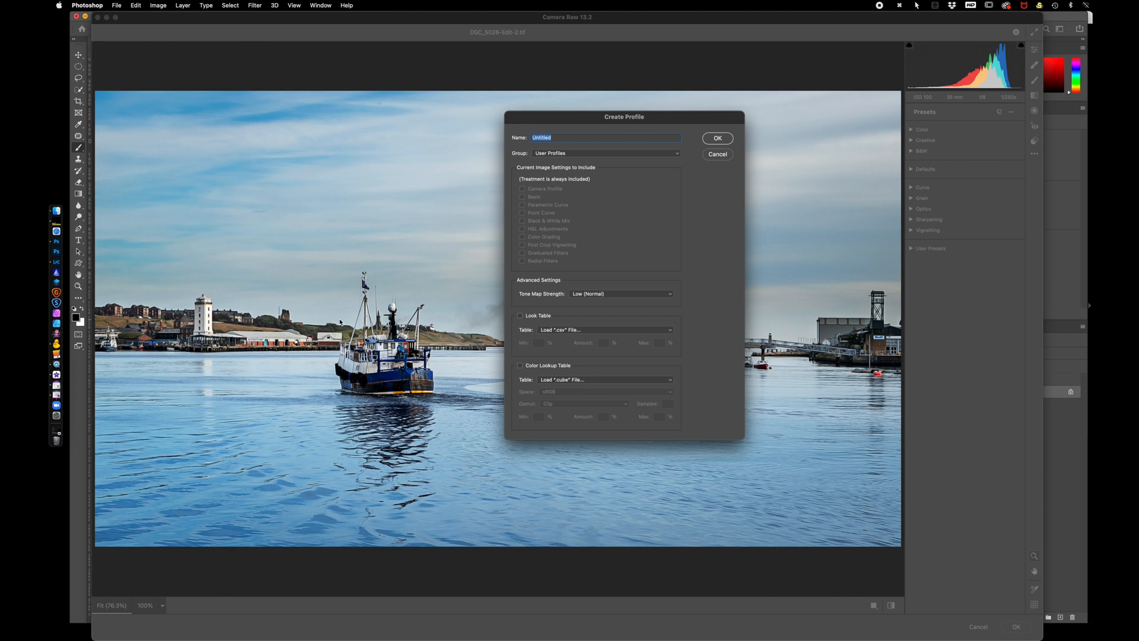
click(718, 155)
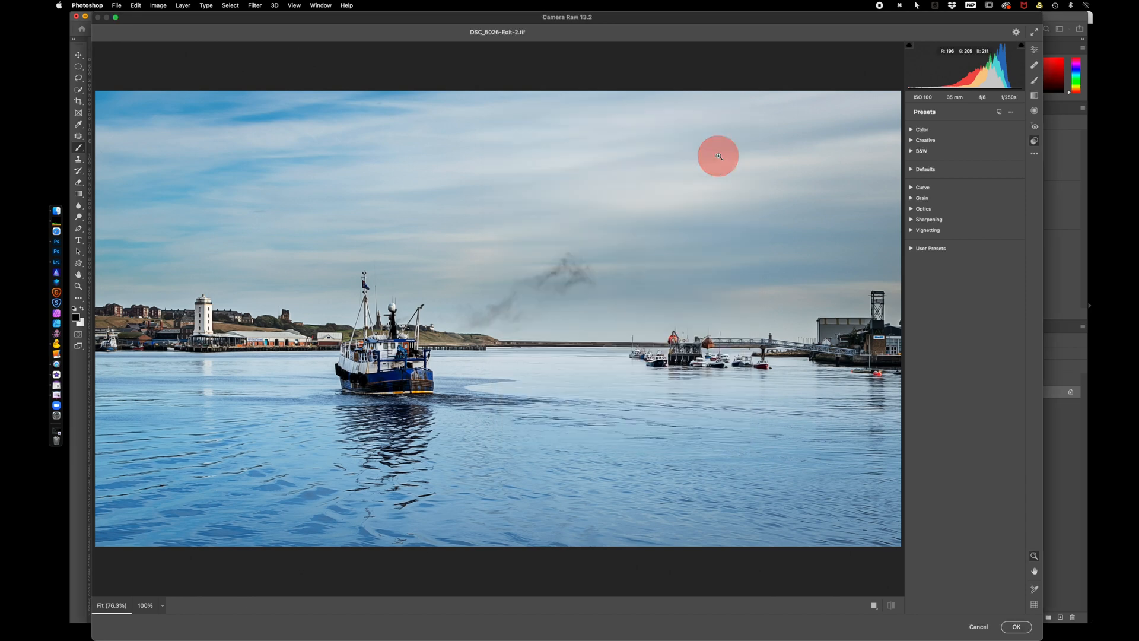
click(978, 628)
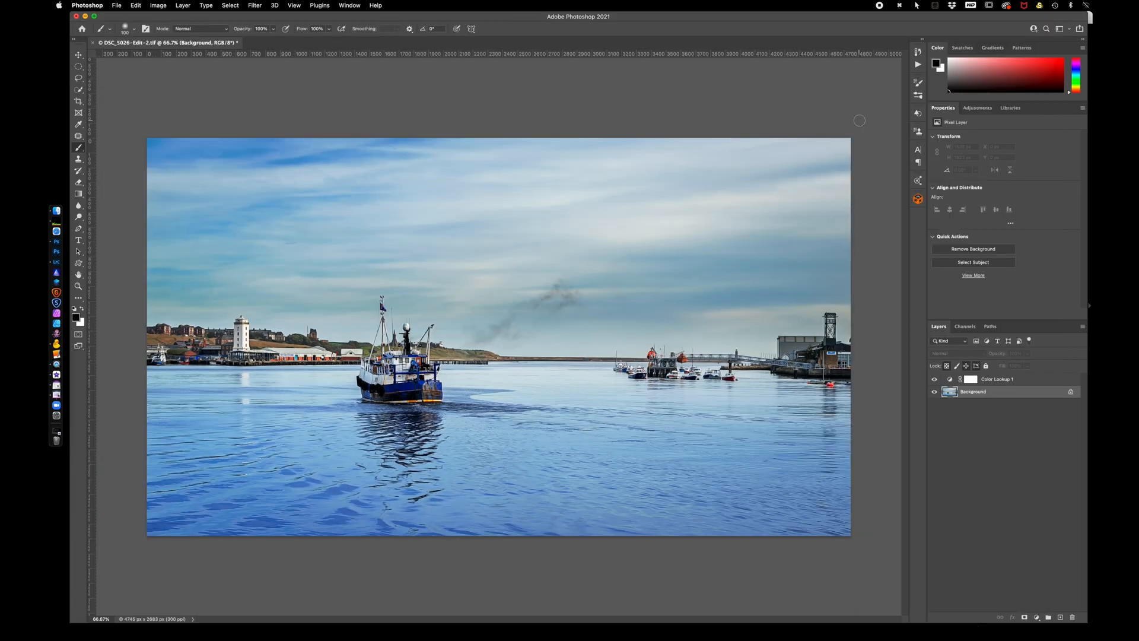